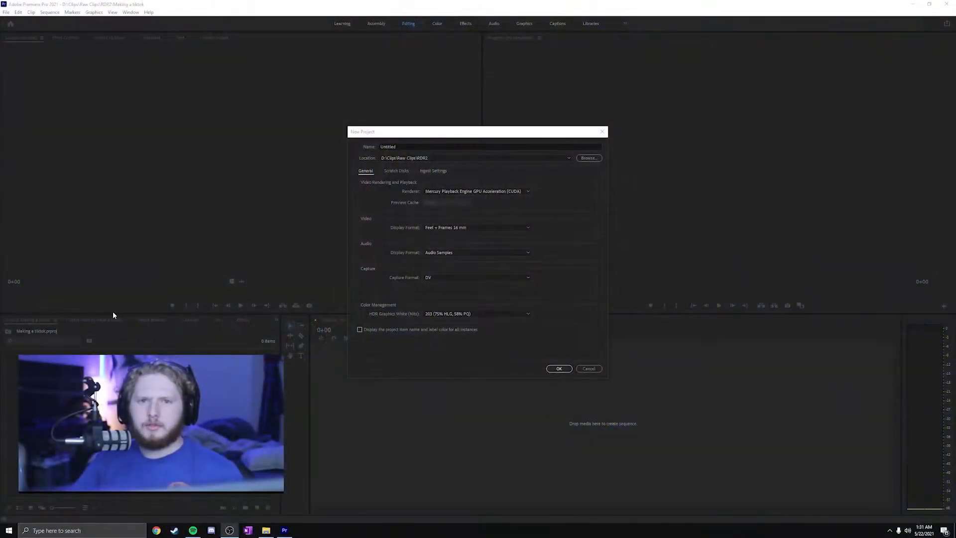
- Clear the default 'Untitled' project name so it can become 'Making a tiktok'
double_click(396, 146)
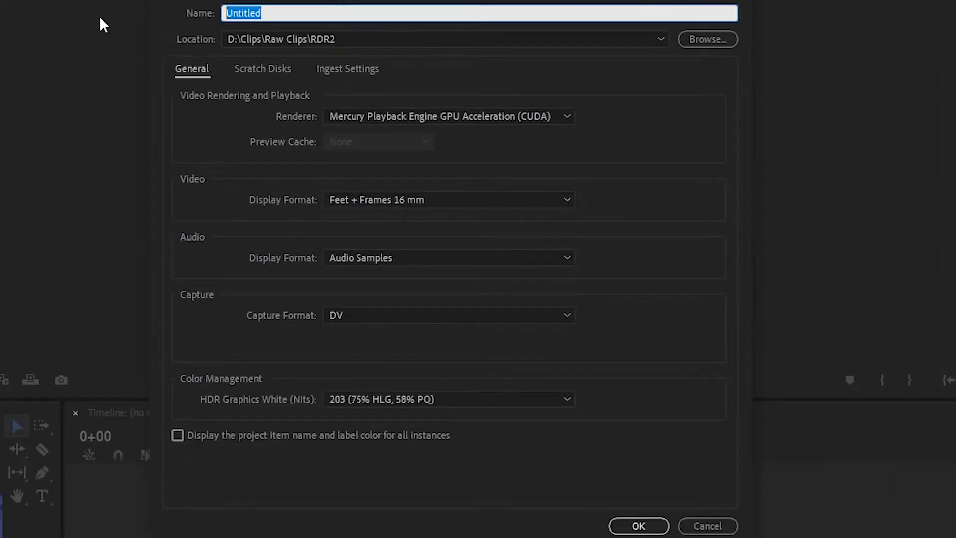
key("BackSpace")
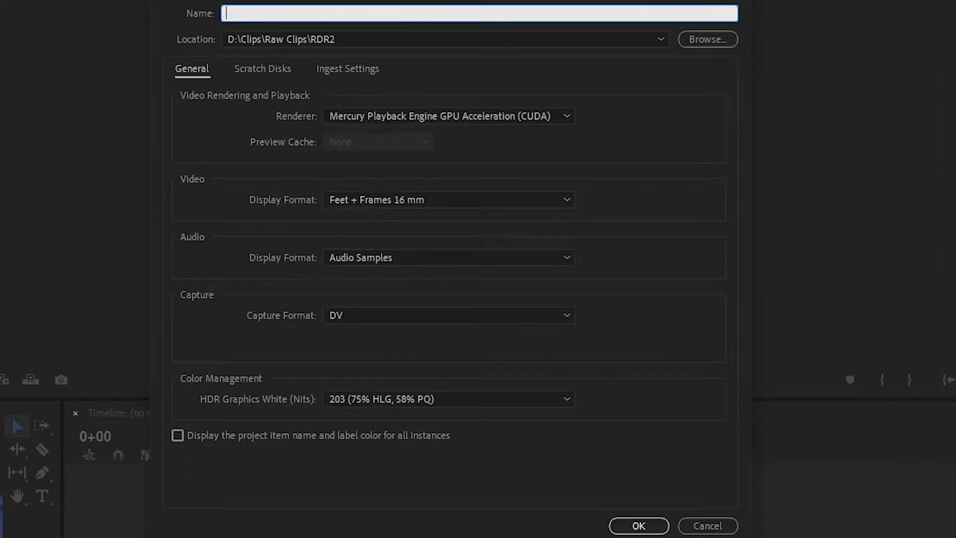
type("Making a tiktok")
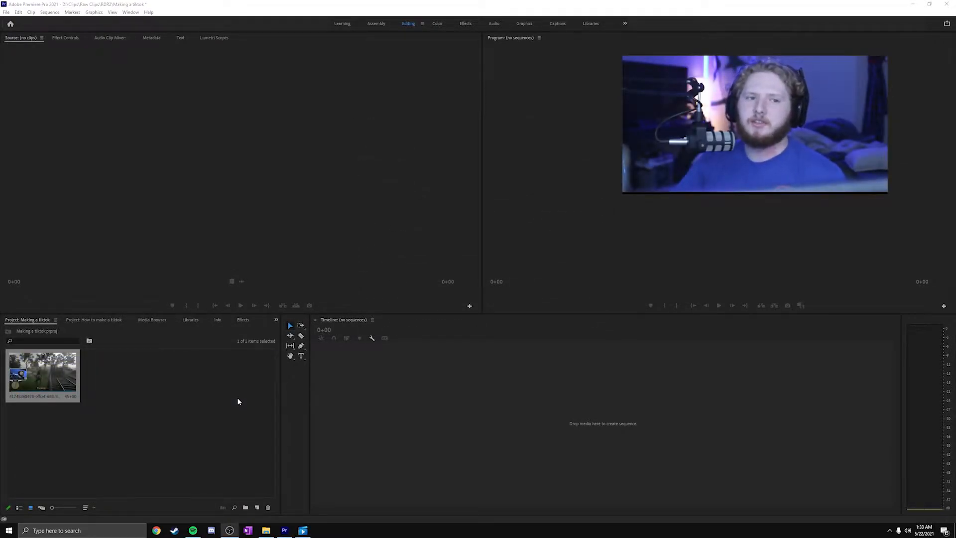
- Drop the gameplay clip into the empty timeline to build a sequence from it
left_click(39, 378)
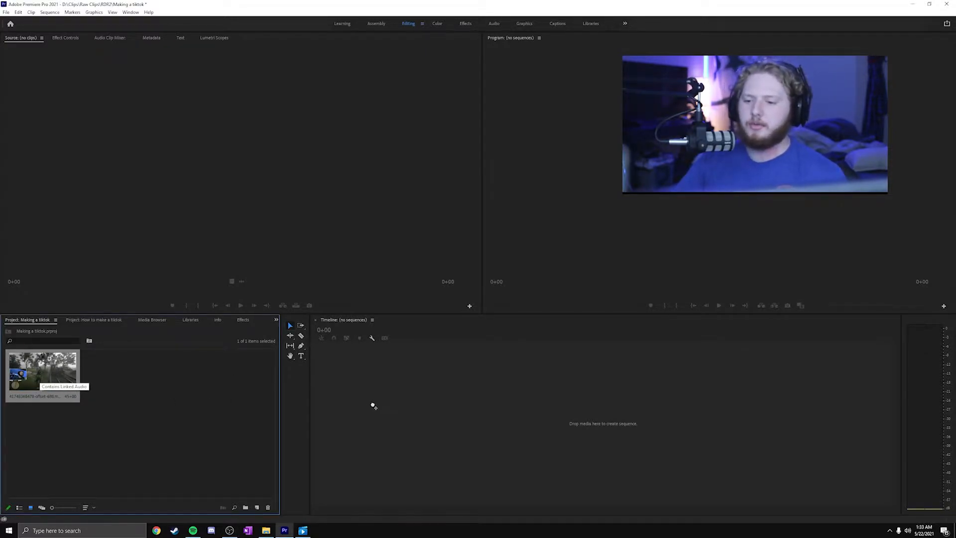
left_click_drag(372, 405, 471, 369)
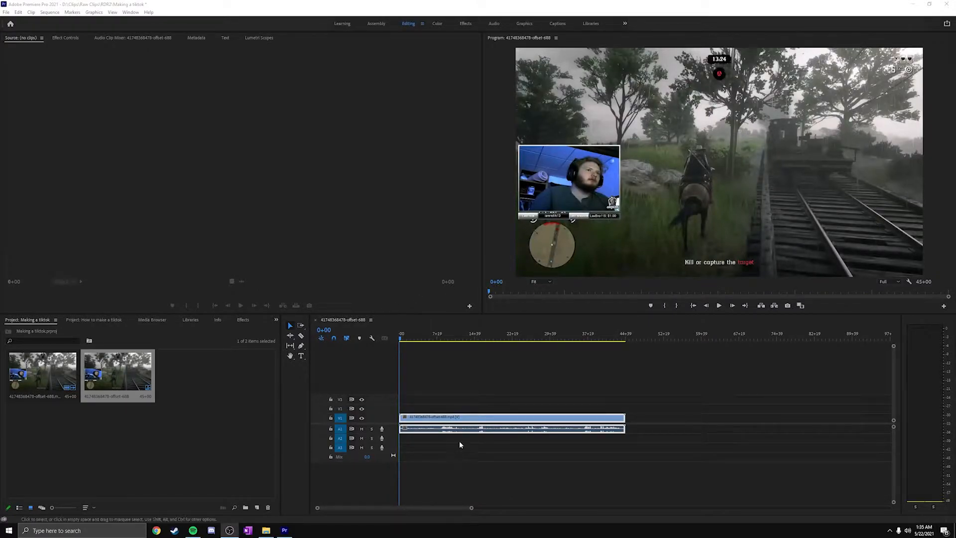
- In Sequence Settings, change the frame size to 1080 wide by 1920 tall
left_click(460, 418)
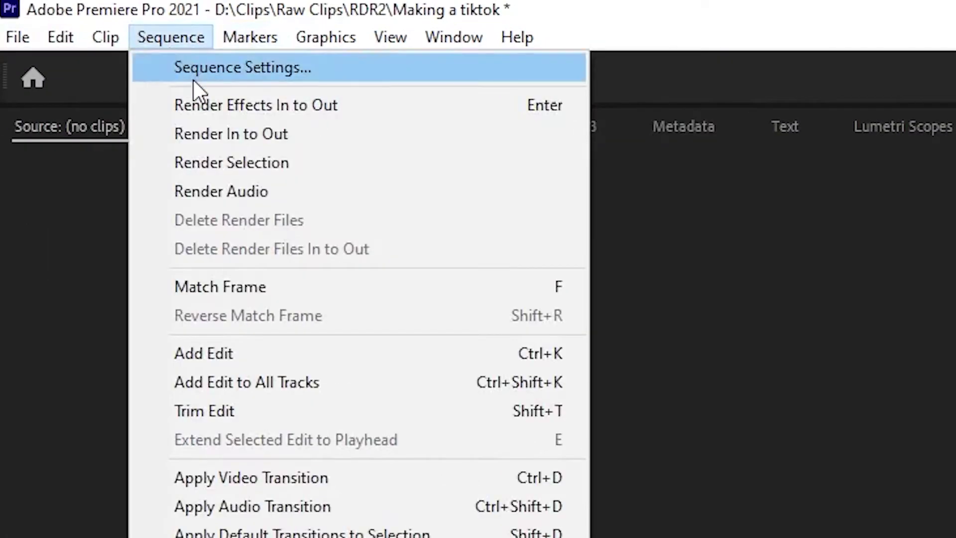
left_click(194, 75)
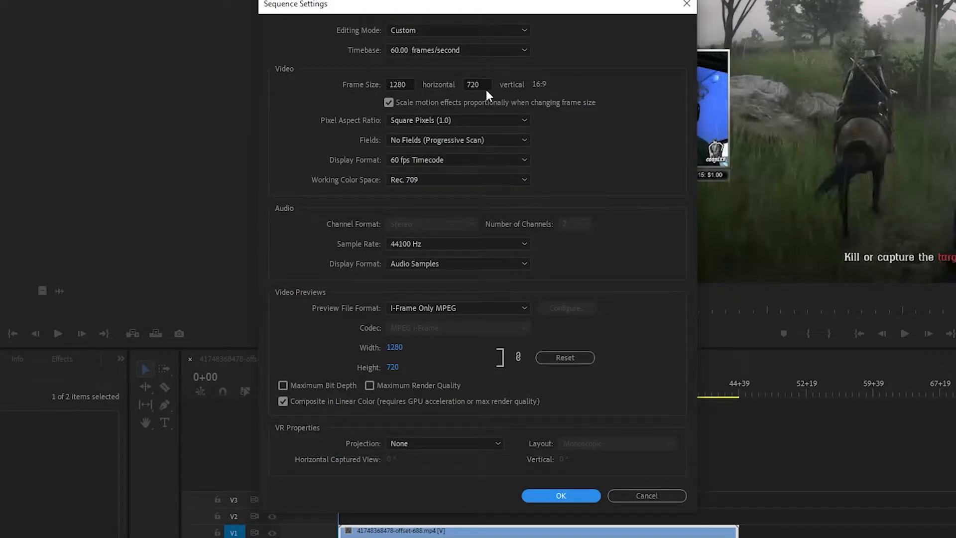
left_click(473, 83)
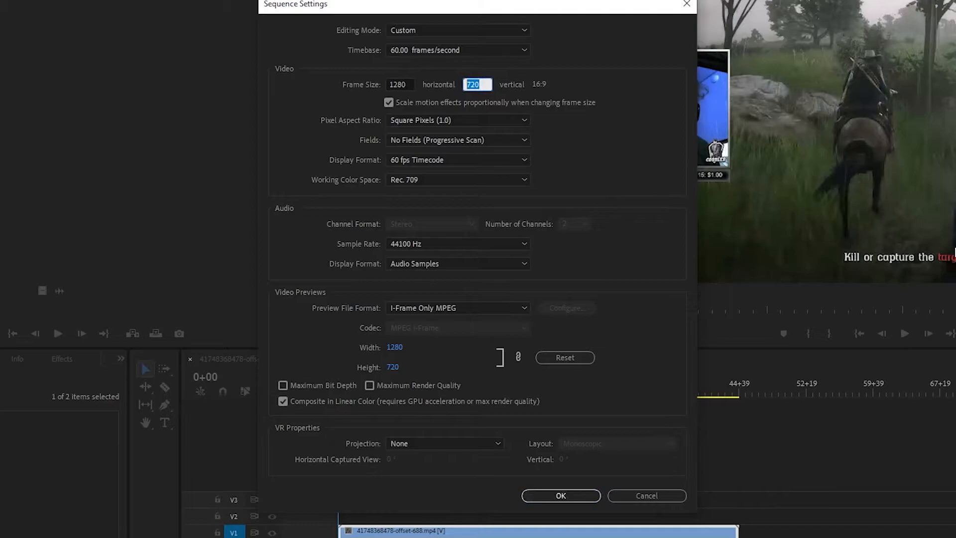
type("1920")
double_click(400, 84)
type("10980")
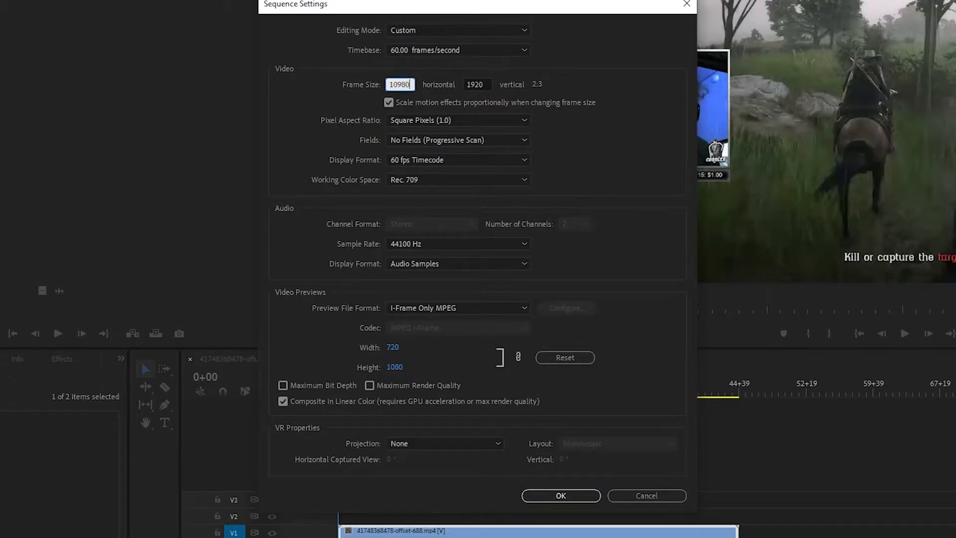
key("BackSpace")
key("BackSpace")
key("BackSpace")
type("80")
left_click(616, 104)
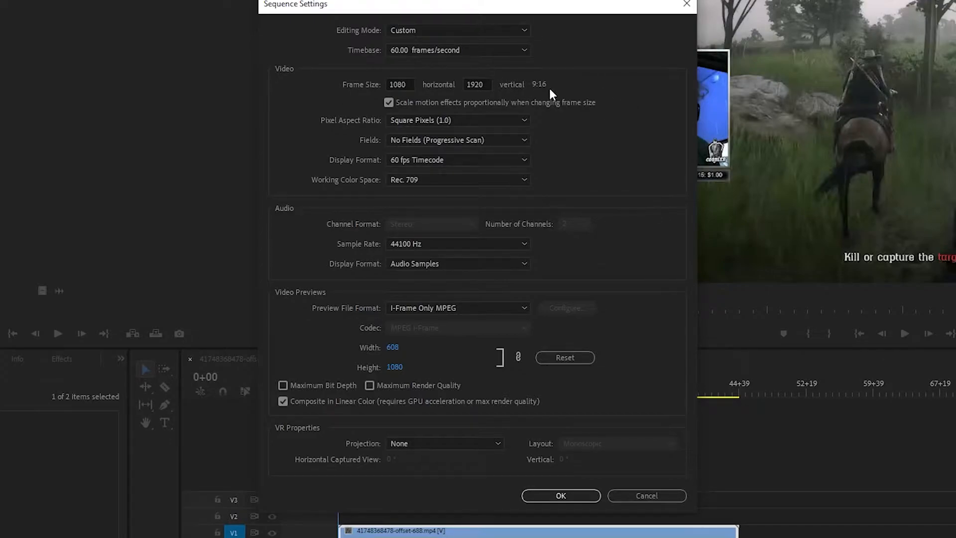
- Keep the colour space and 44100 Hz audio, apply the vertical settings and confirm deleting previews
left_click(498, 180)
left_click(628, 178)
left_click(478, 244)
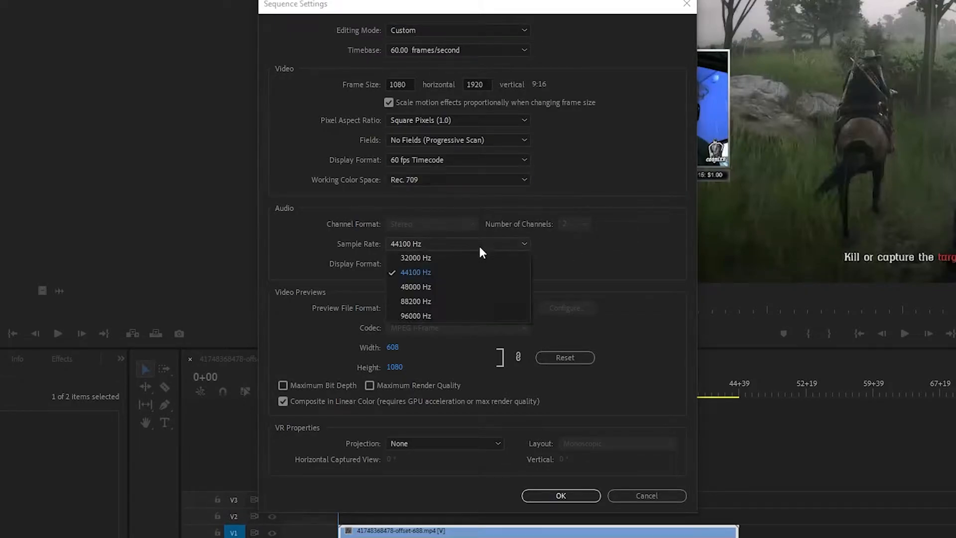
left_click(627, 270)
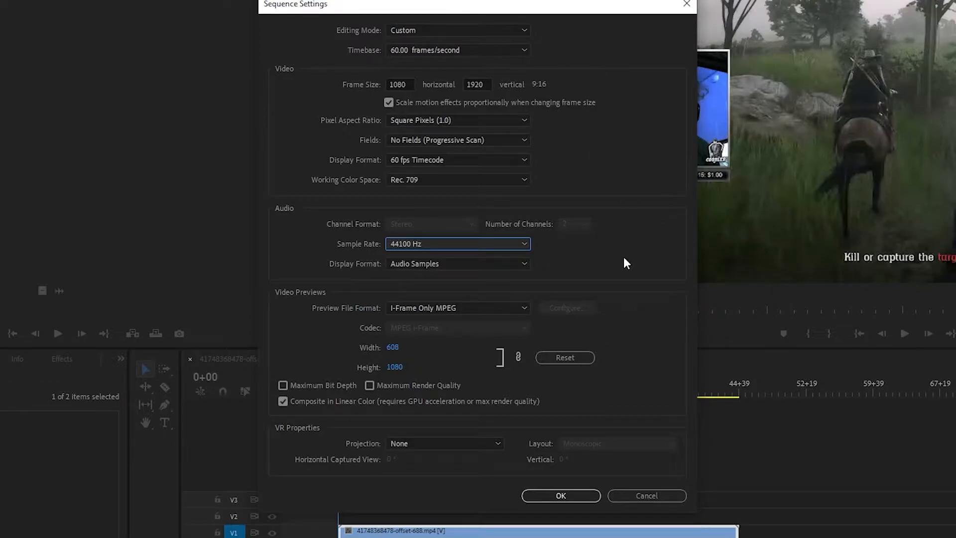
left_click(568, 497)
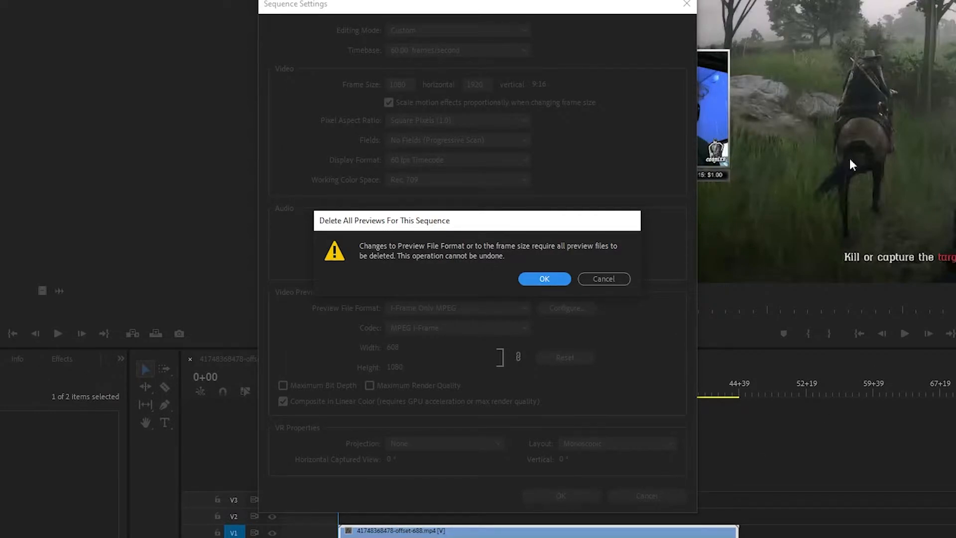
left_click(545, 278)
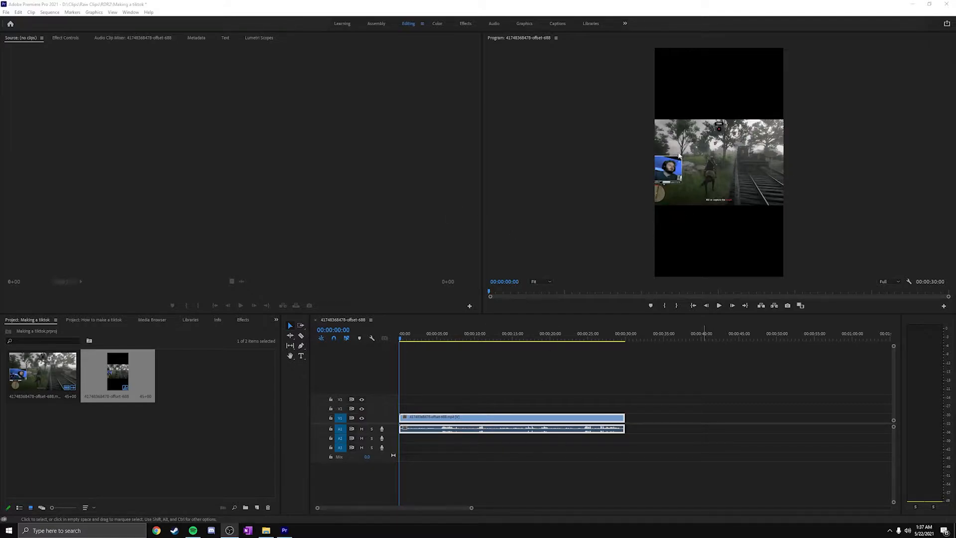
- Unlink the gameplay video from its audio and paste a copy onto the second video track
right_click(512, 422)
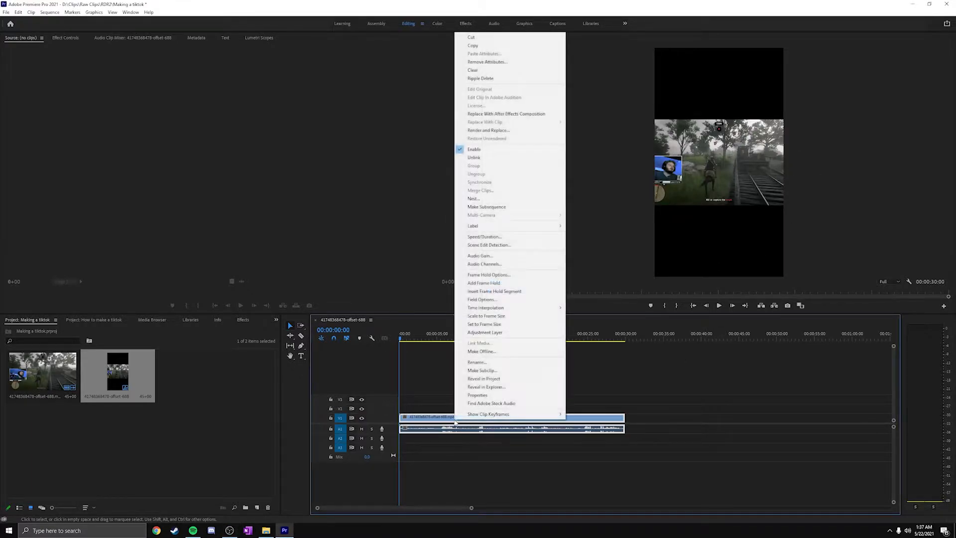
left_click(493, 159)
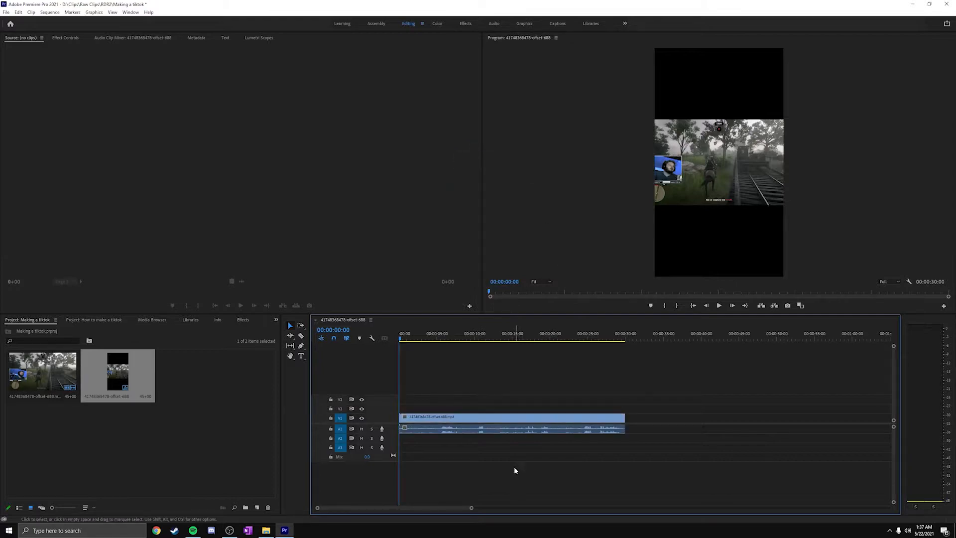
left_click(480, 420)
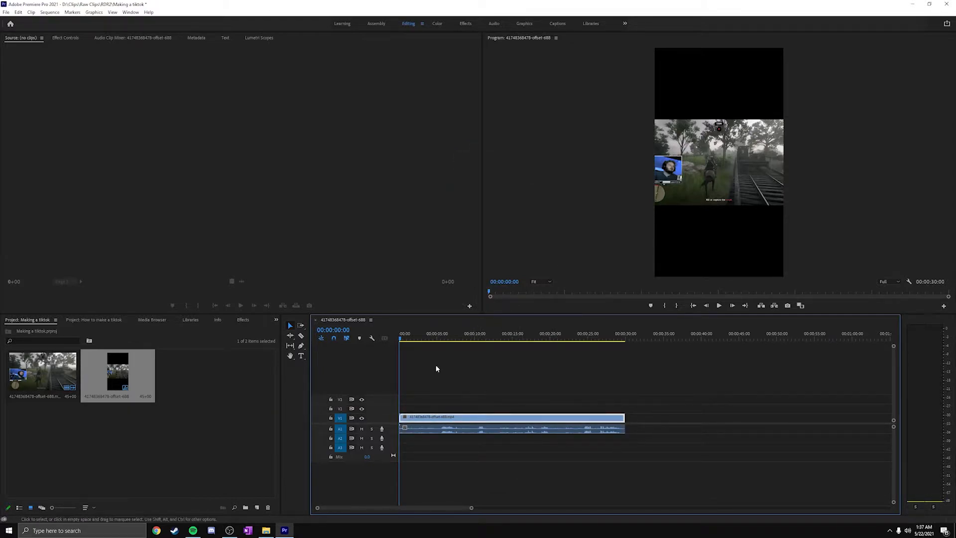
left_click_drag(403, 334, 453, 337)
left_click(631, 334)
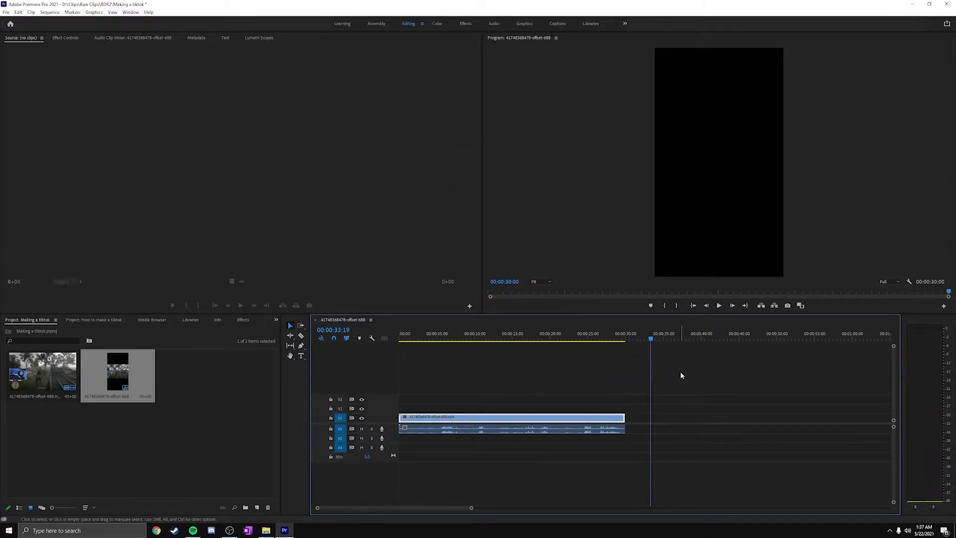
left_click(650, 333)
key("ctrl+v")
mouse_move(761, 419)
left_mouse_down()
mouse_move(587, 385)
mouse_move(430, 403)
left_mouse_up()
- Paste a third gameplay copy onto V3, then play the stacked sequence from the start to check it
left_click(591, 479)
left_click(434, 334)
left_click(640, 337)
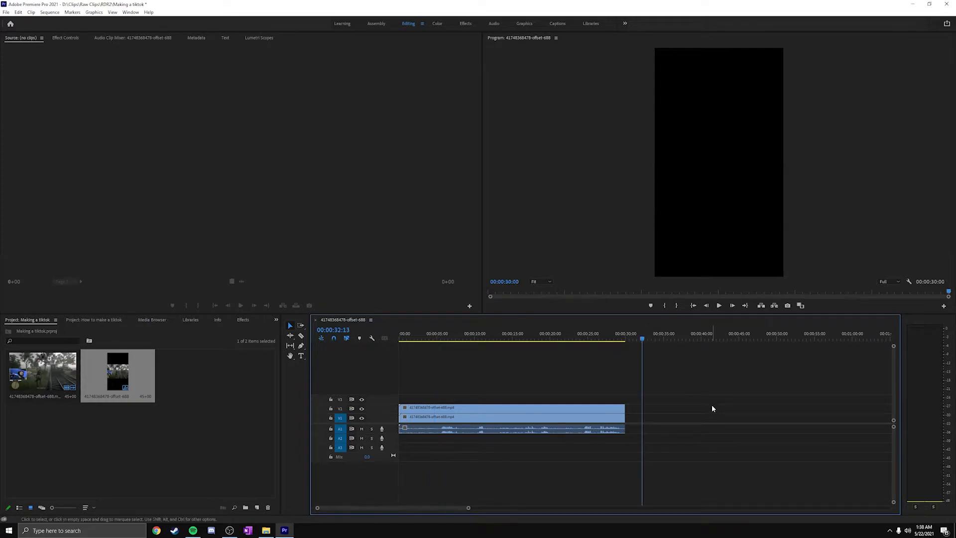
key("ctrl+v")
mouse_move(687, 429)
left_mouse_down()
mouse_move(639, 402)
mouse_move(445, 404)
left_mouse_up()
left_click(448, 415)
left_click(453, 398)
left_click(402, 334)
key("space")
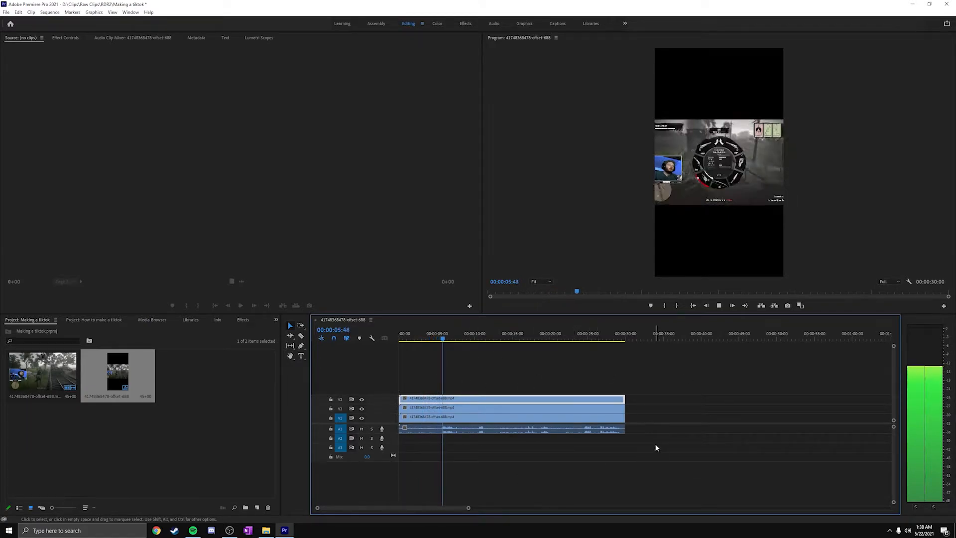
key("Home")
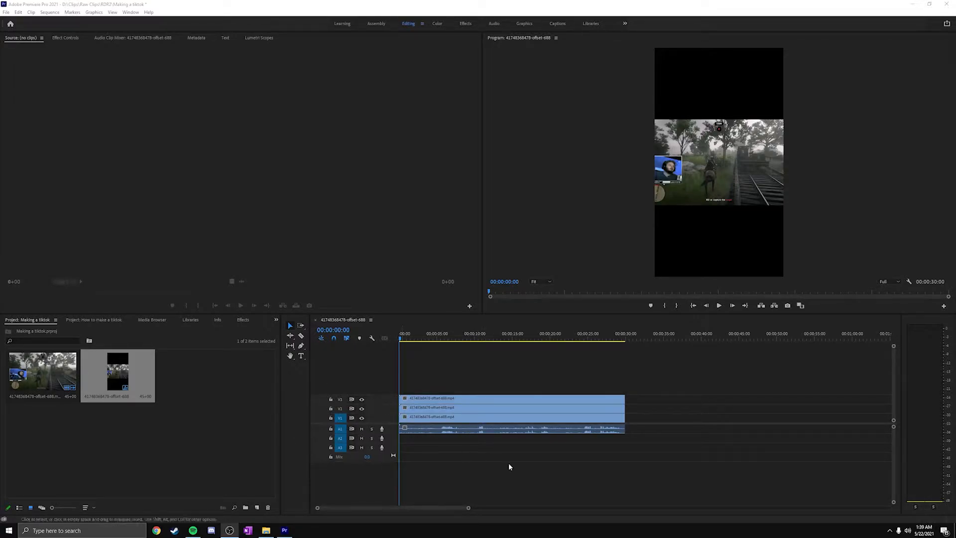
- Hide the two upper tracks and scale the bottom gameplay copy up to fill the 9:16 frame
left_click(453, 404)
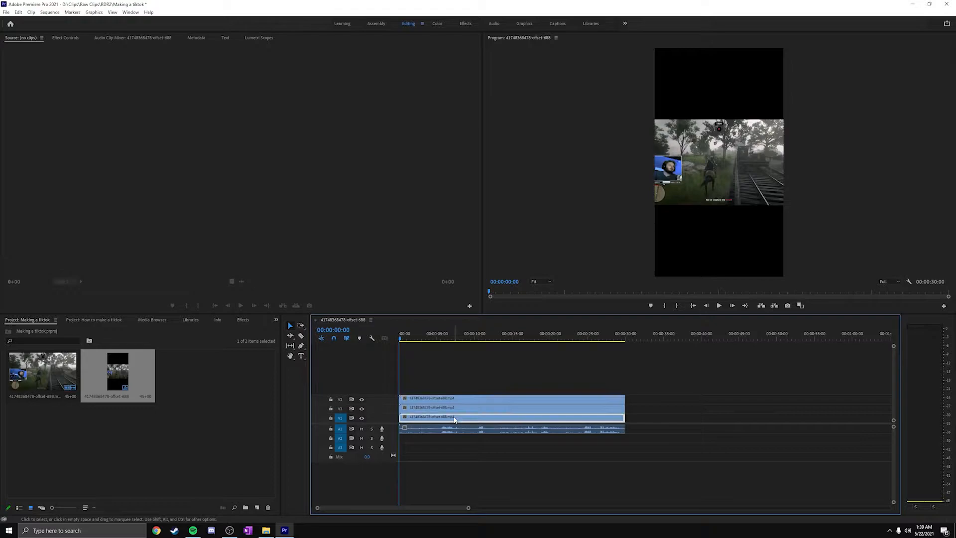
left_click(459, 400)
left_click(462, 417)
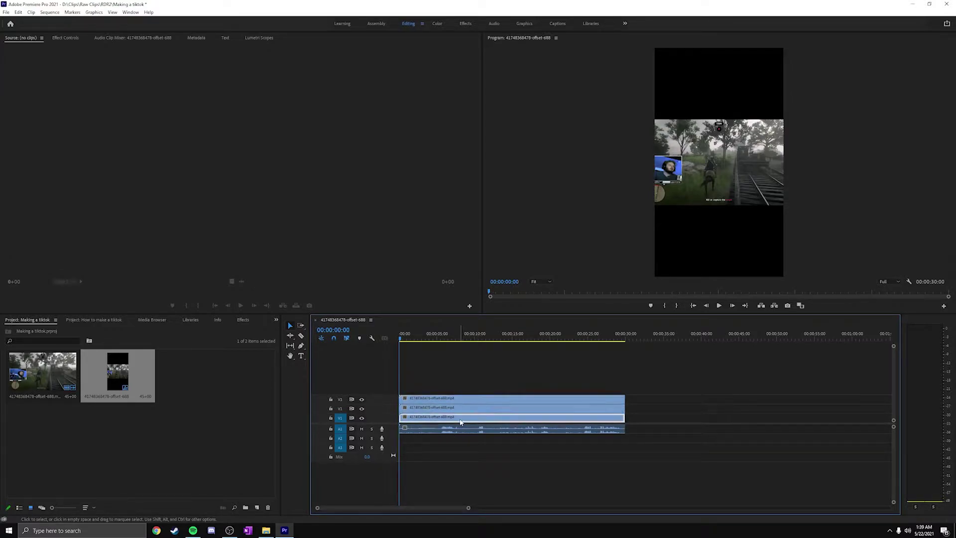
left_click(362, 409)
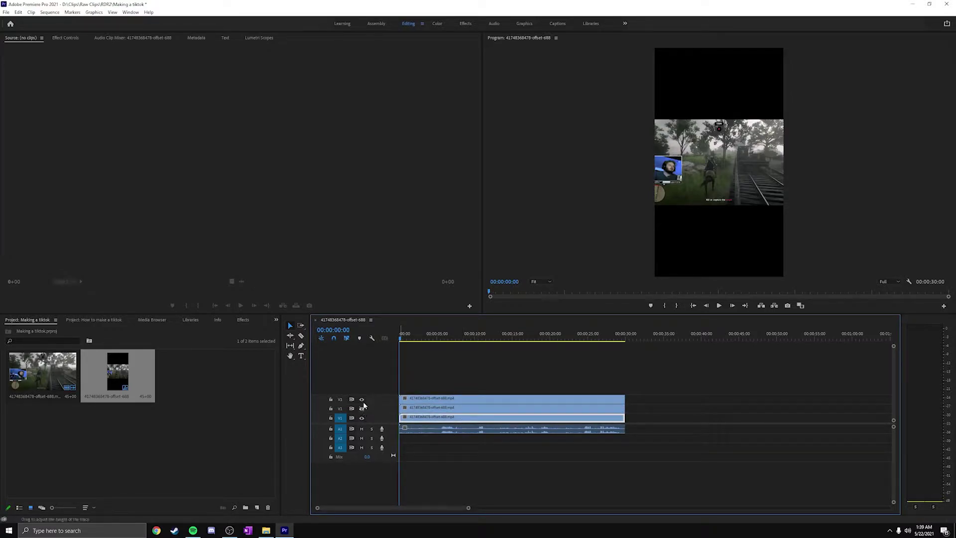
double_click(430, 418)
left_click(172, 38)
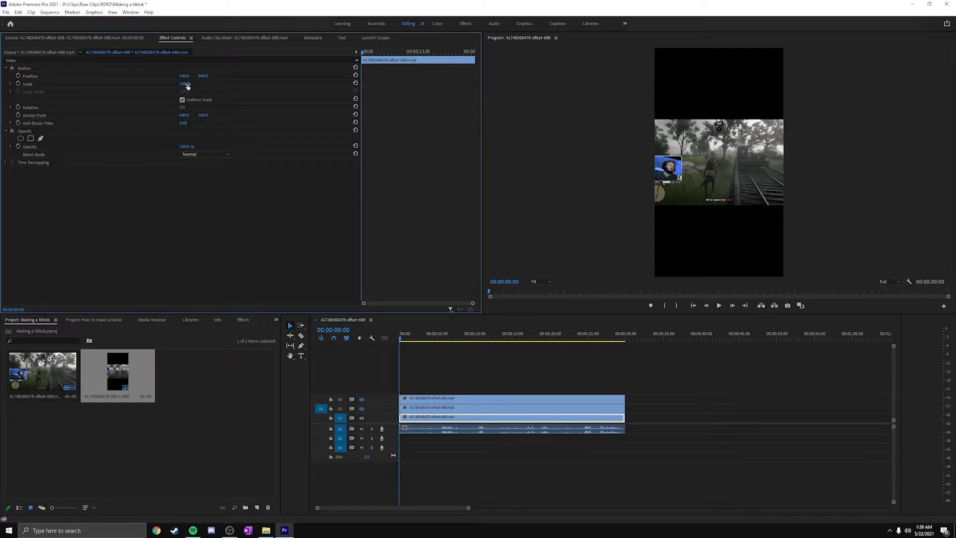
mouse_move(186, 83)
left_mouse_down()
mouse_move(225, 83)
mouse_move(195, 84)
left_mouse_up()
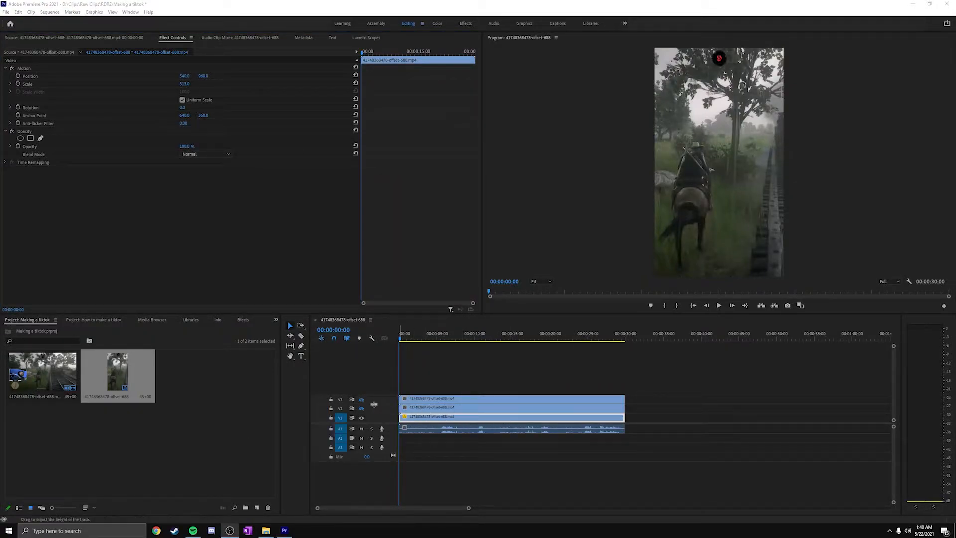
- Apply Gaussian Blur to the bottom layer and raise Blurriness to about 55 for a soft background
left_click(241, 322)
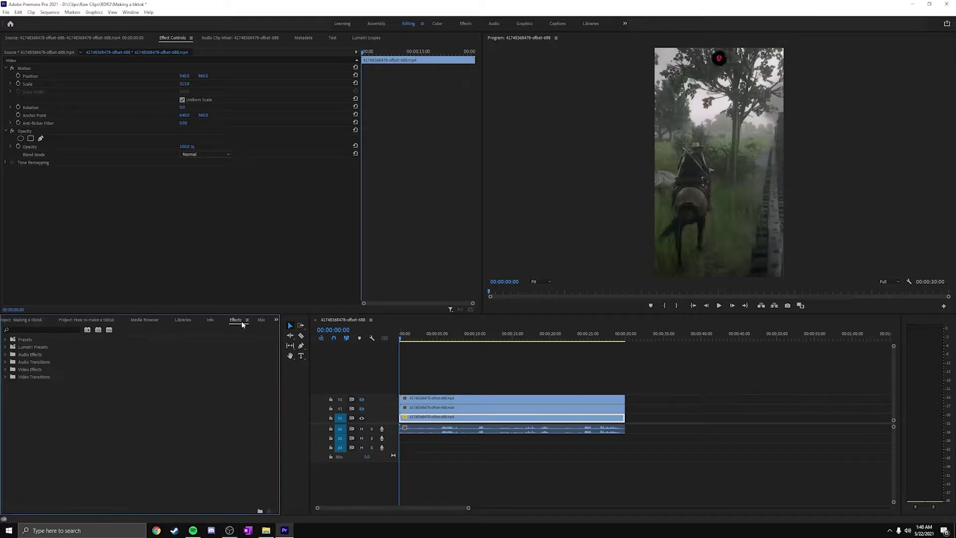
left_click(26, 330)
type("gau")
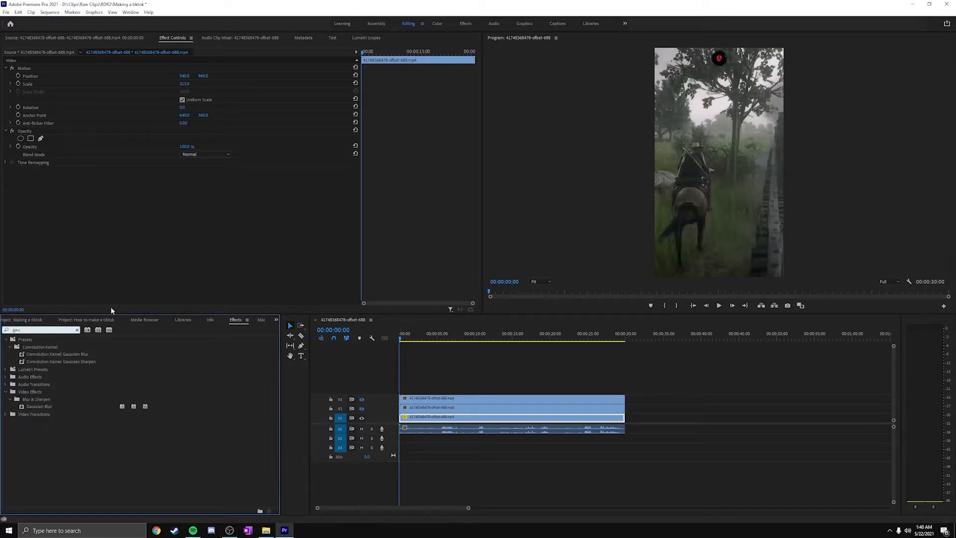
left_click(51, 405)
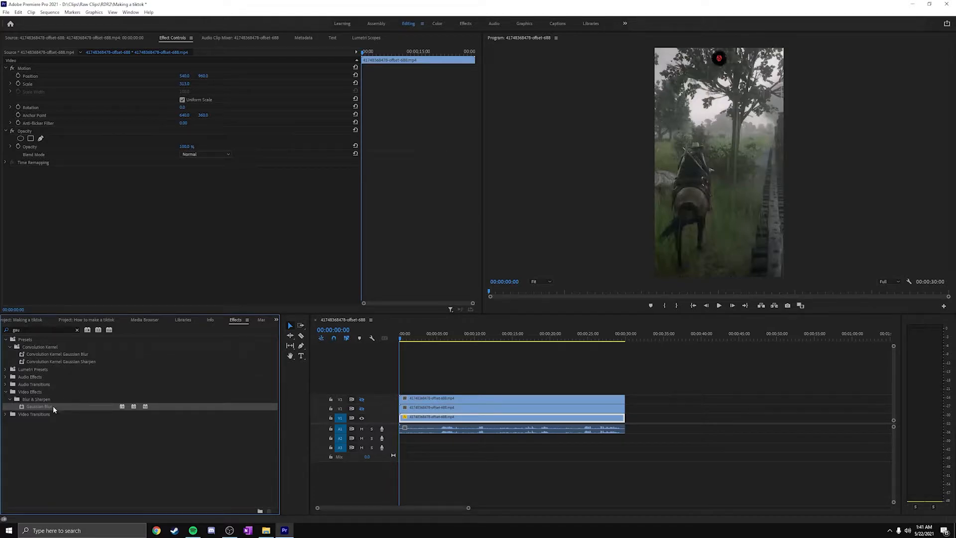
left_click_drag(55, 405, 451, 418)
left_click(451, 420)
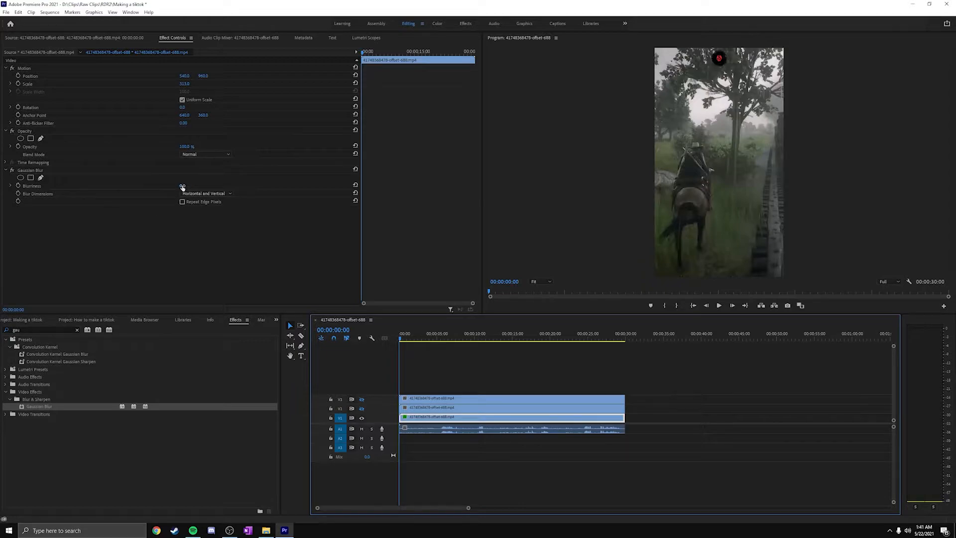
left_click_drag(183, 185, 224, 185)
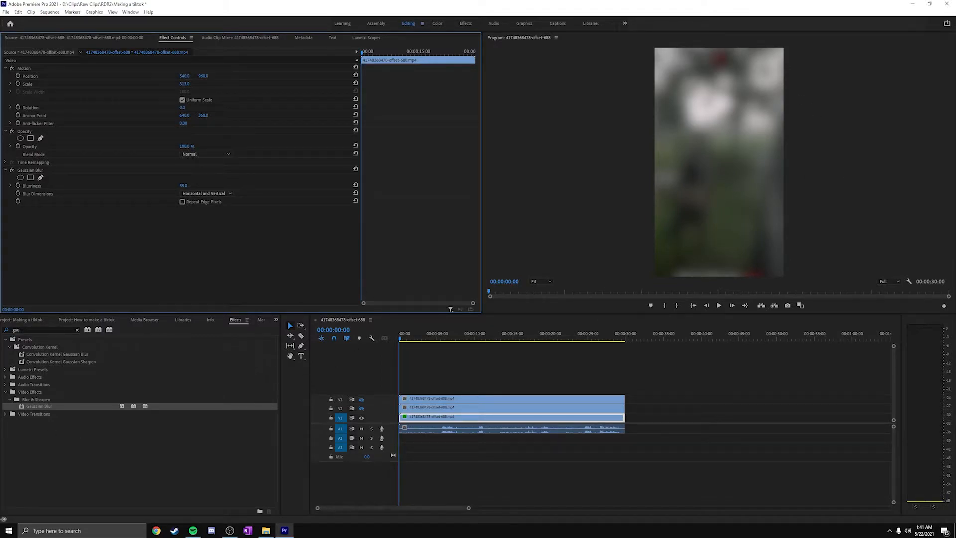
left_click(191, 404)
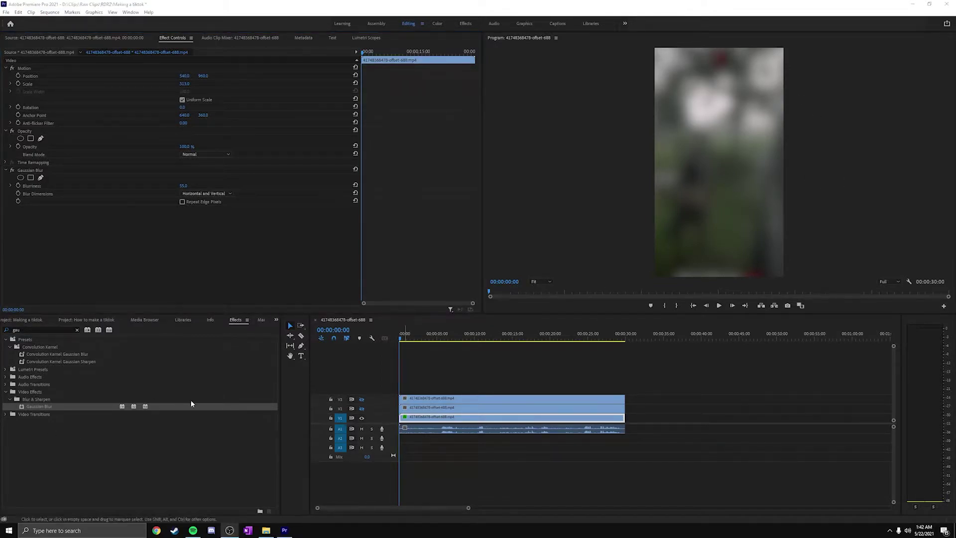
- Show the middle gameplay layer and scale it to about 175% over the blurred background
left_click(415, 410)
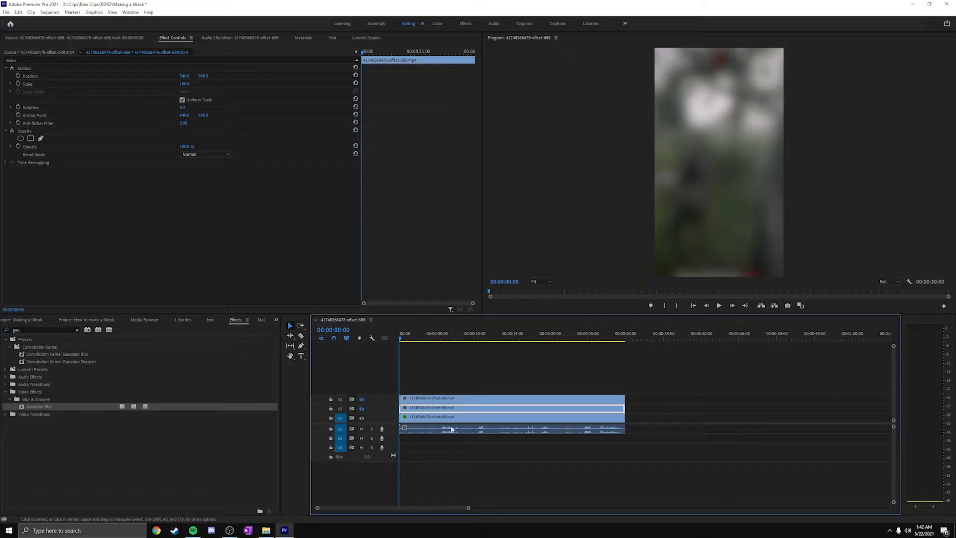
left_click(361, 408)
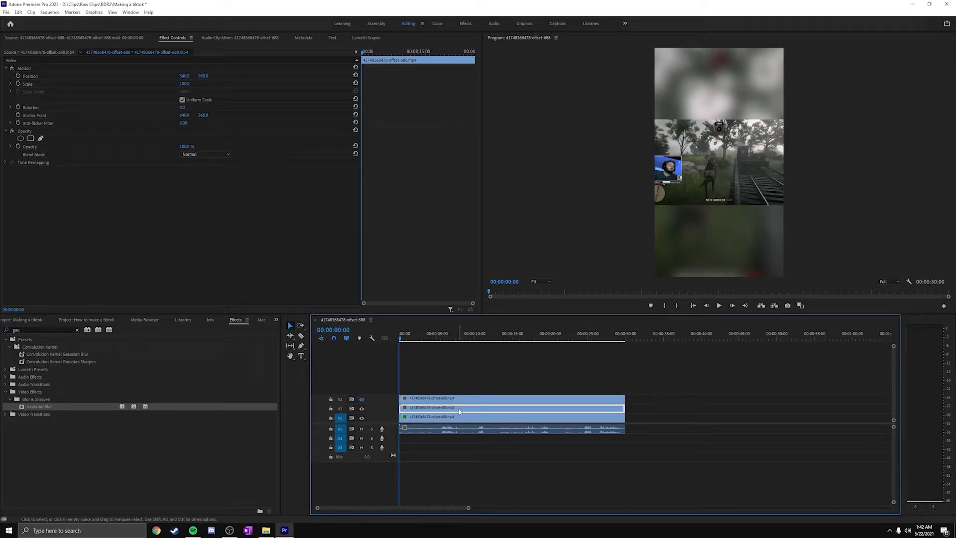
double_click(432, 408)
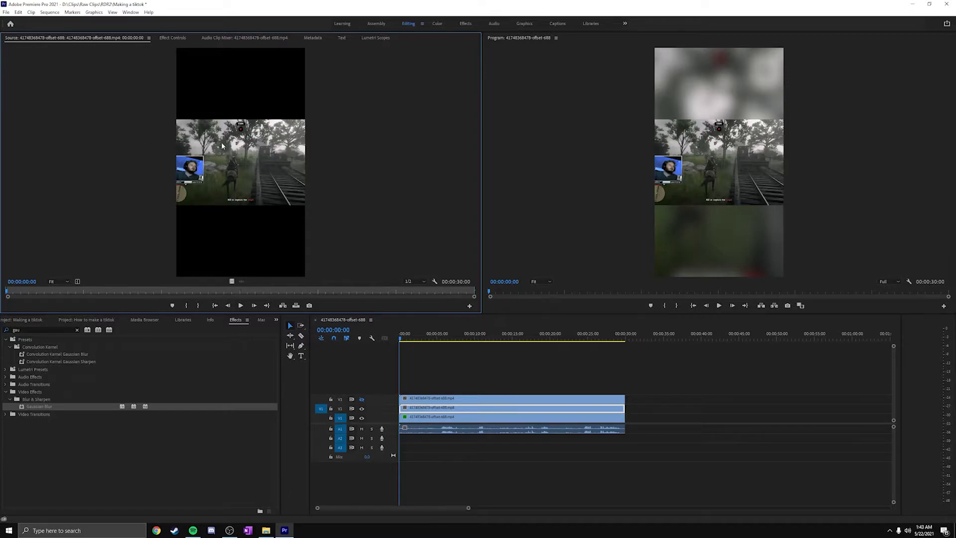
left_click(175, 37)
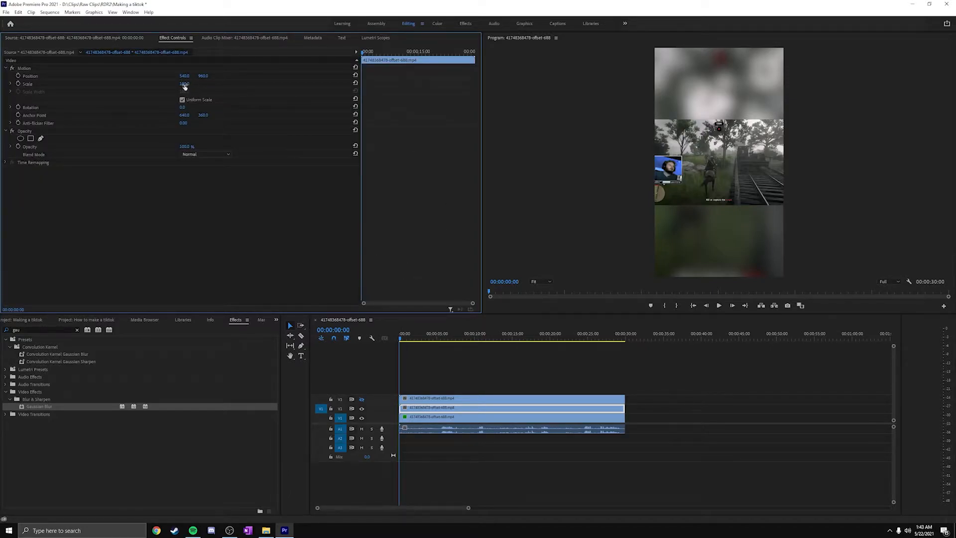
mouse_move(185, 83)
left_mouse_down()
mouse_move(195, 83)
mouse_move(179, 83)
left_mouse_up()
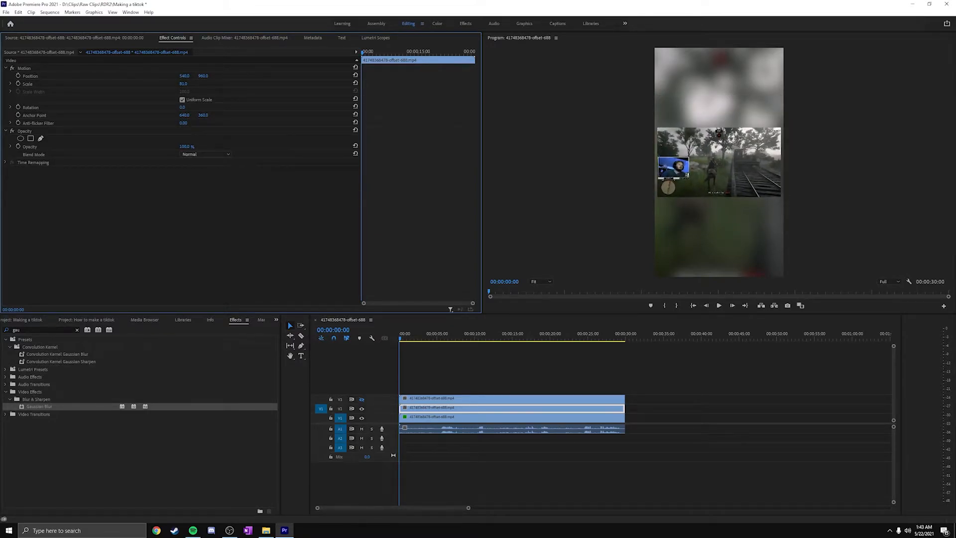
left_click_drag(180, 83, 201, 83)
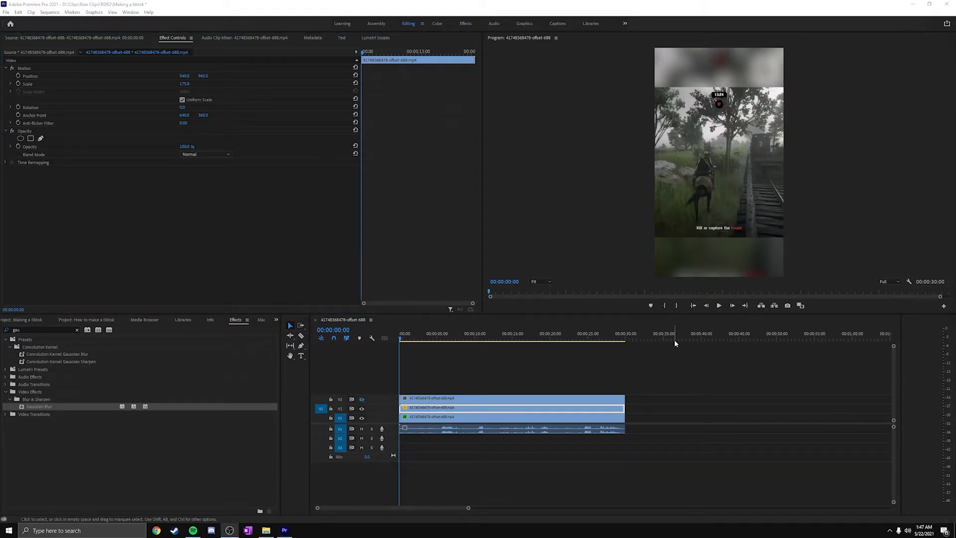
- Show the top layer and enlarge it so its webcam corner moves toward the top of the frame
left_click(468, 401)
left_click(361, 399)
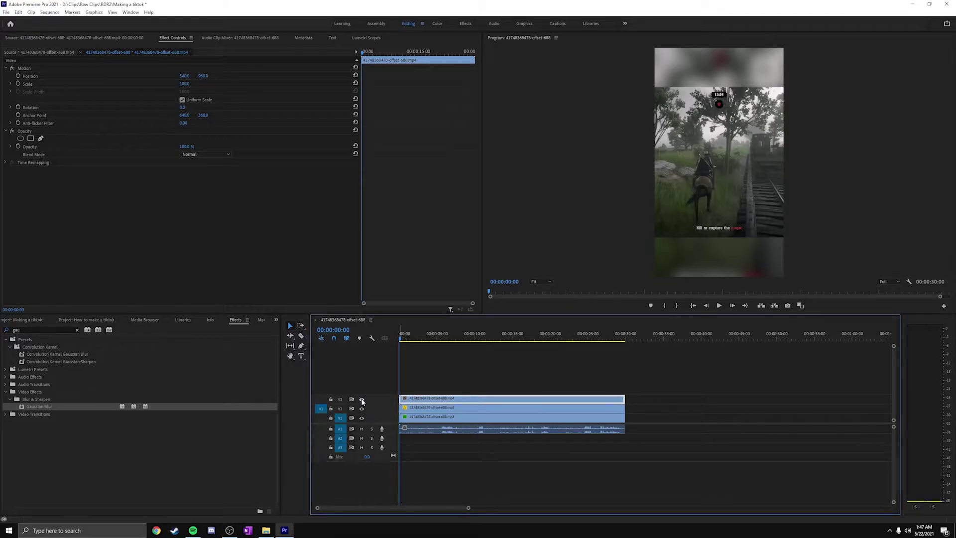
double_click(433, 402)
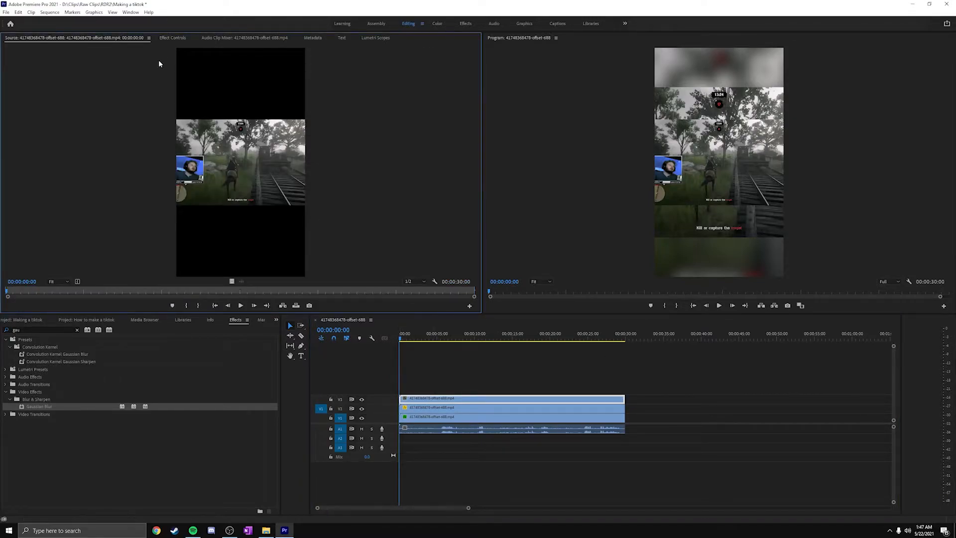
left_click(168, 38)
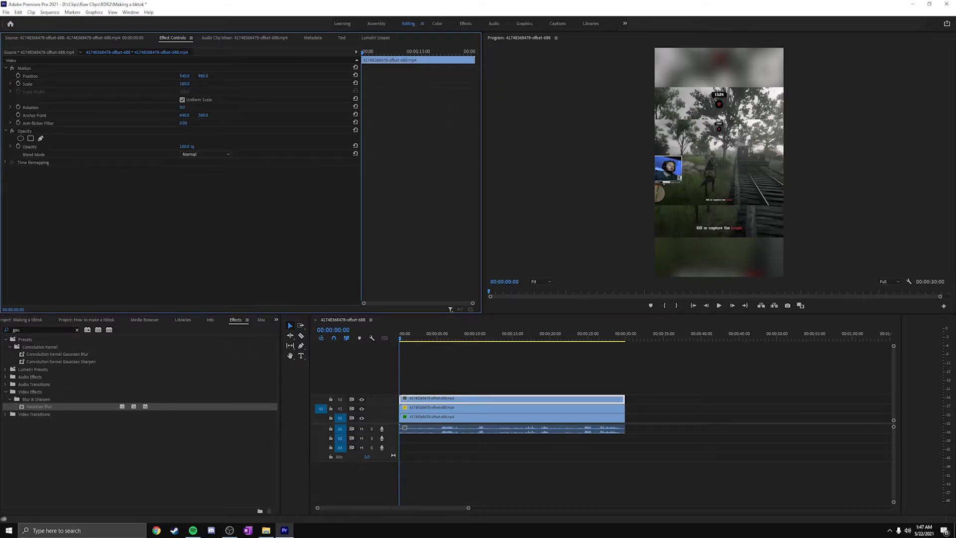
mouse_move(184, 82)
left_mouse_down()
mouse_move(205, 76)
mouse_move(180, 83)
mouse_move(181, 76)
left_mouse_up()
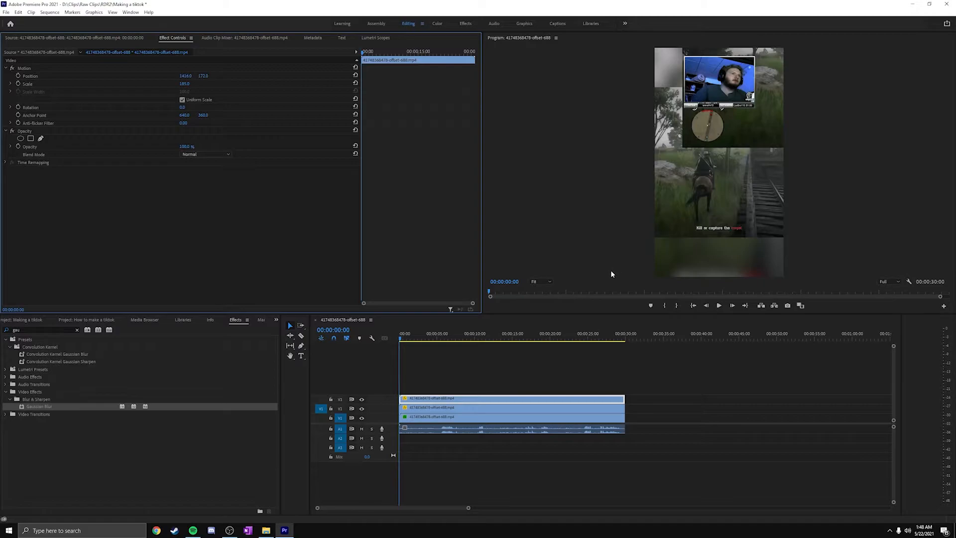
- Add a rectangular opacity mask over the webcam area and magnify the preview to 150%
left_click(32, 140)
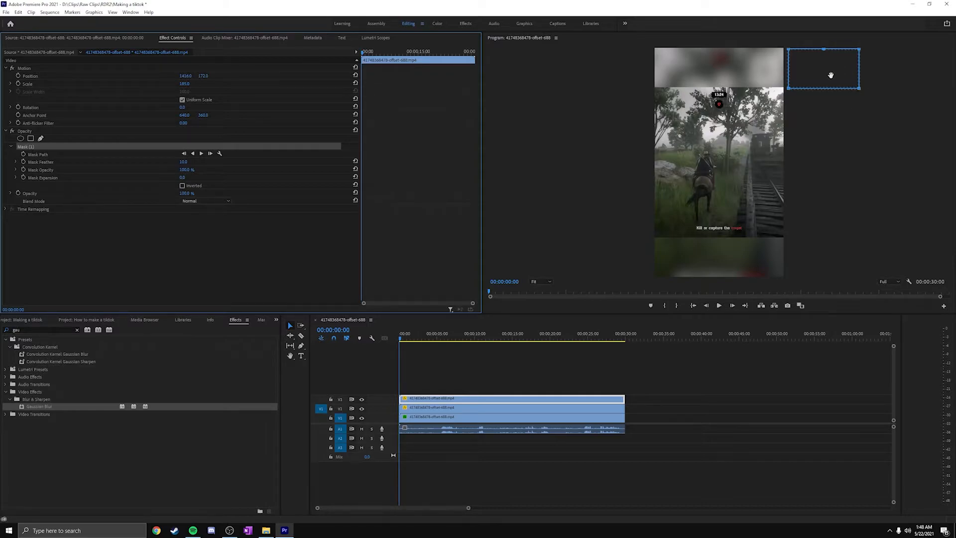
left_click_drag(831, 74, 726, 80)
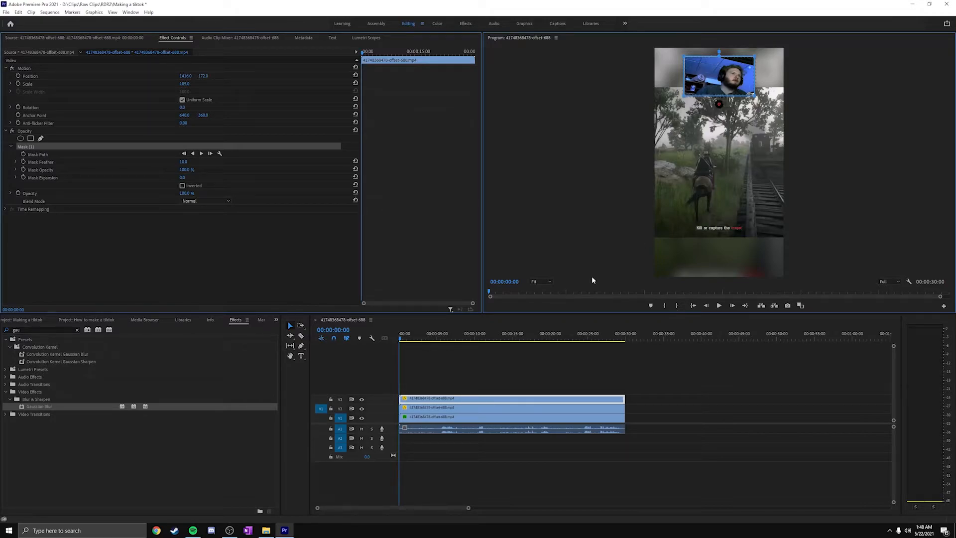
left_click(548, 281)
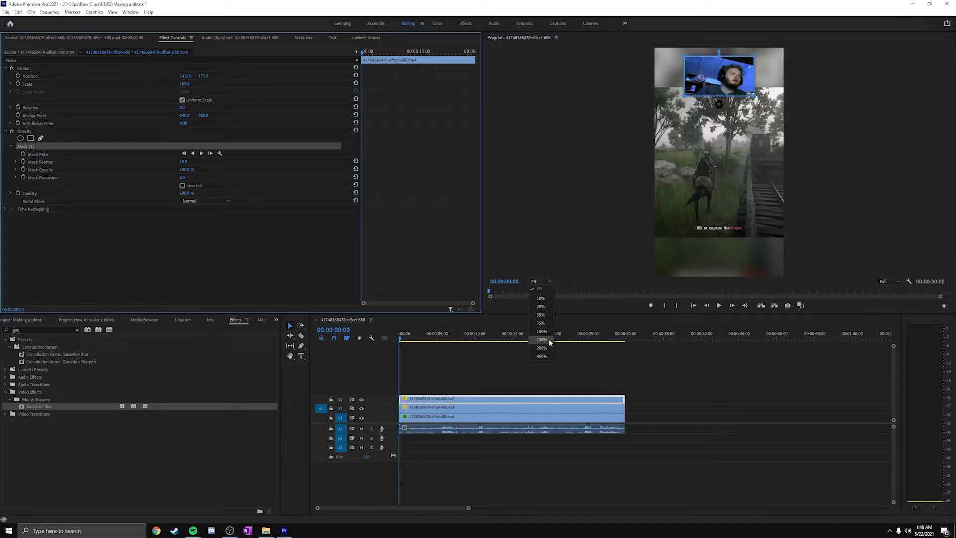
left_click(549, 338)
scroll(948, 174, "up", 5)
scroll(747, 187, "up", 3)
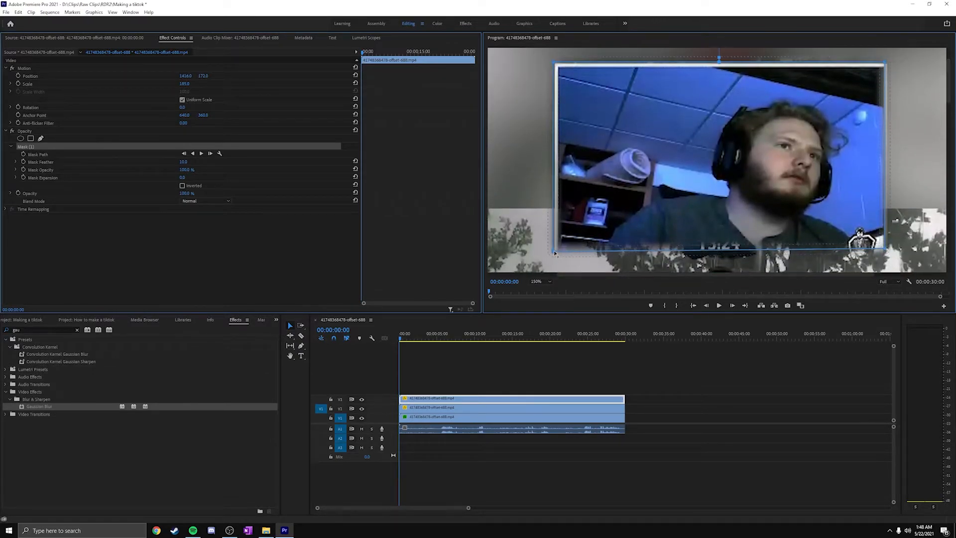
- Drag the mask corners to fit just the webcam view, lowering the bottom-right to include the COBBLER logo
left_click_drag(550, 249, 558, 278)
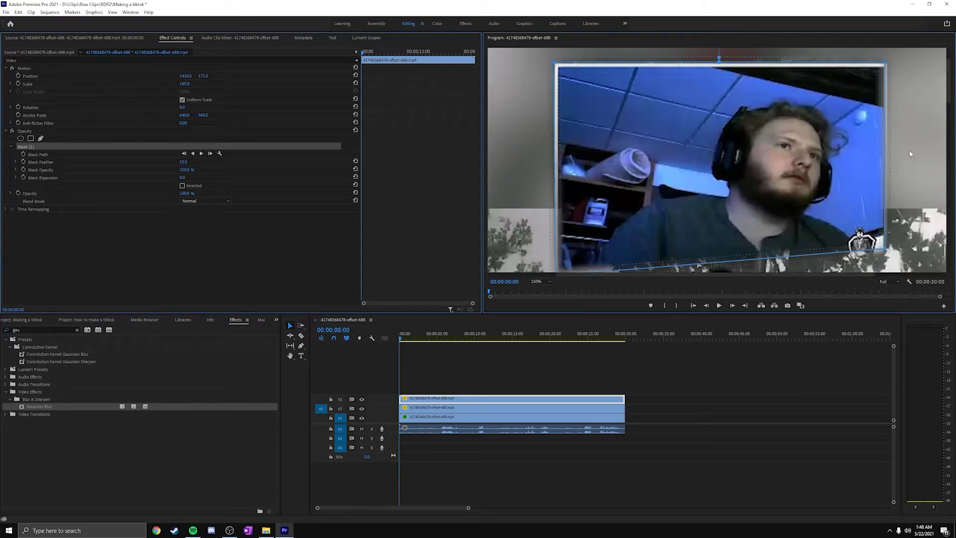
mouse_move(951, 82)
left_mouse_down()
mouse_move(950, 113)
mouse_move(950, 104)
left_mouse_up()
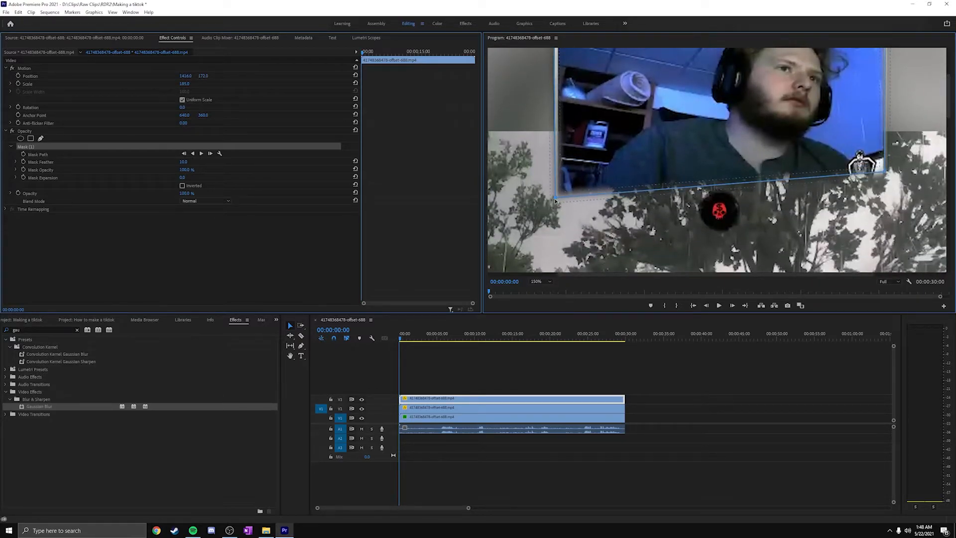
left_click_drag(556, 200, 554, 206)
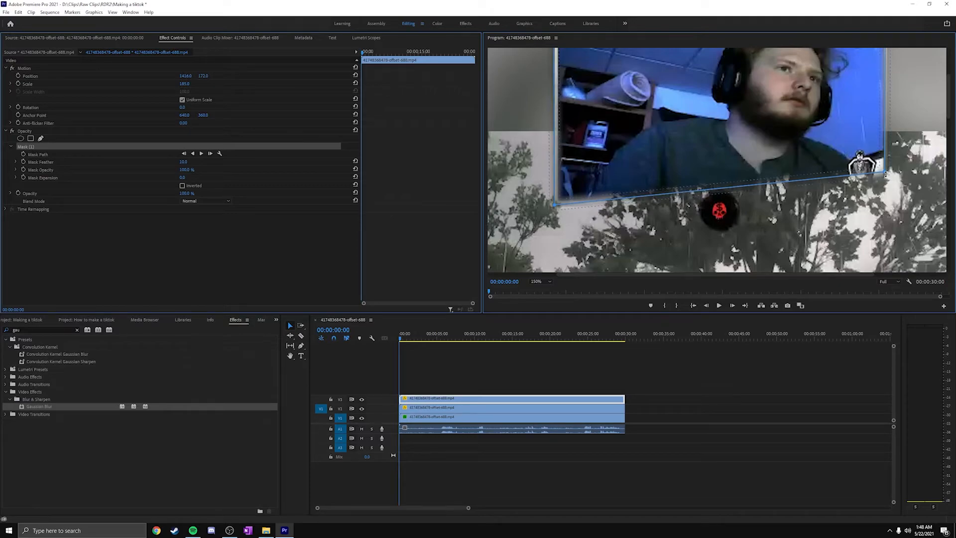
left_click_drag(886, 173, 887, 177)
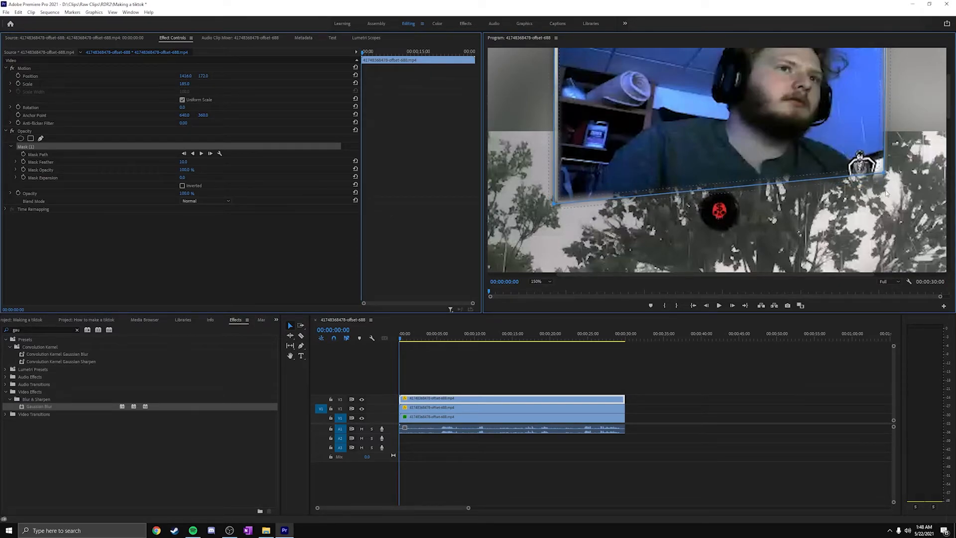
left_click_drag(885, 175, 890, 206)
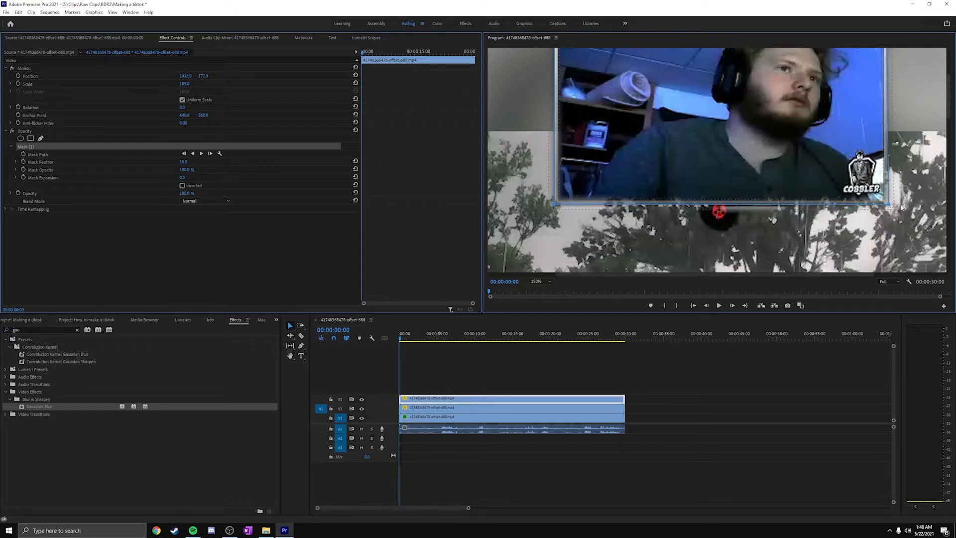
scroll(946, 99, "up", 3)
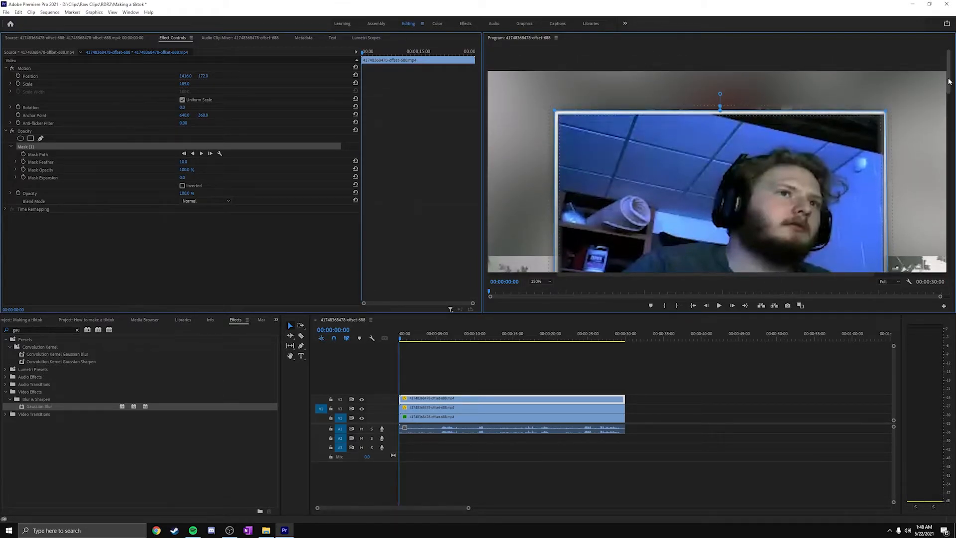
mouse_move(949, 79)
left_mouse_down()
mouse_move(947, 98)
mouse_move(947, 89)
left_mouse_up()
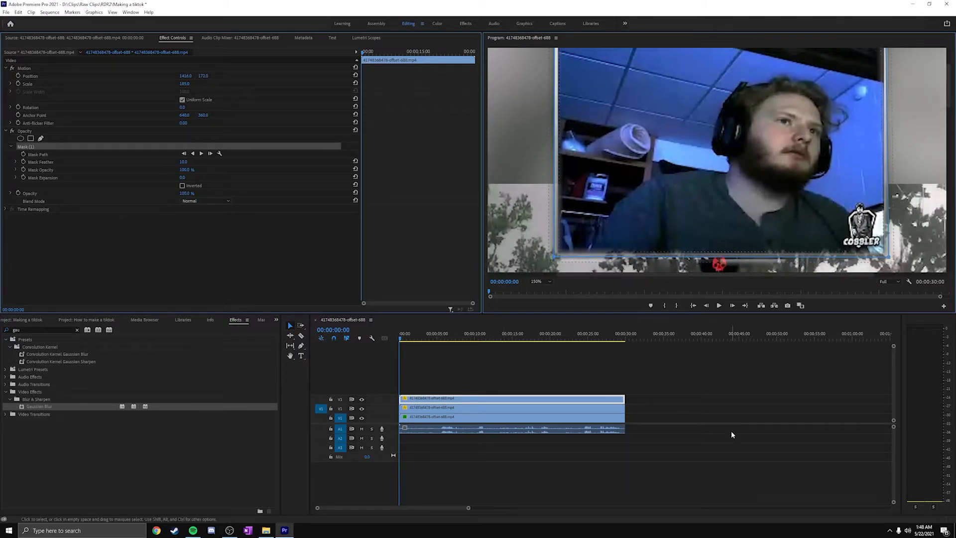
- Fit the frame in the preview, play to check the layout, and shrink the webcam mask slightly with Mask Expansion
left_click(541, 281)
left_click(540, 289)
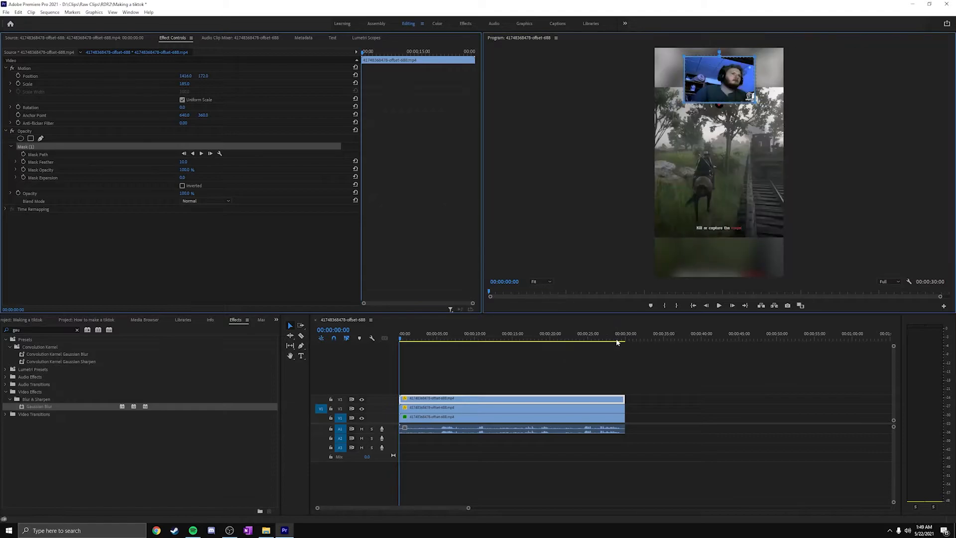
key("space")
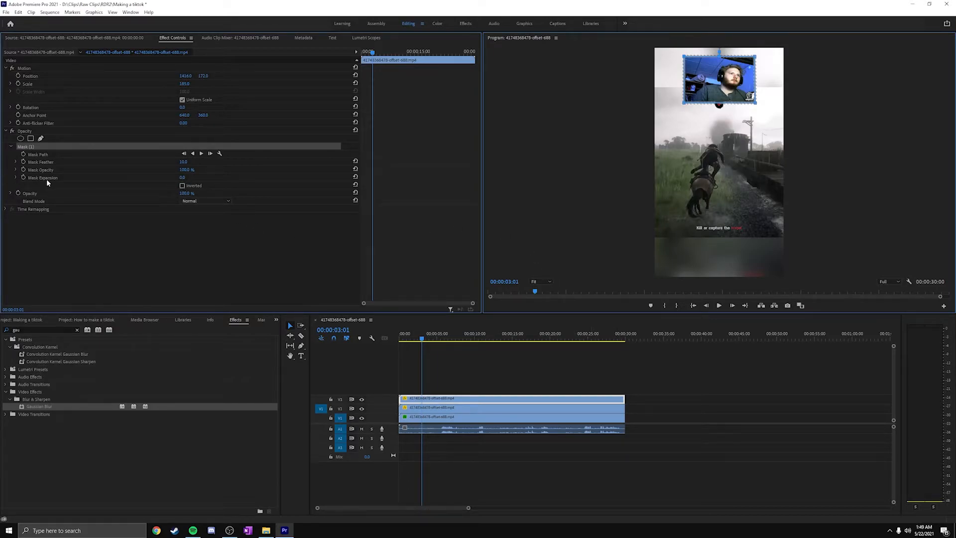
left_click_drag(184, 178, 186, 177)
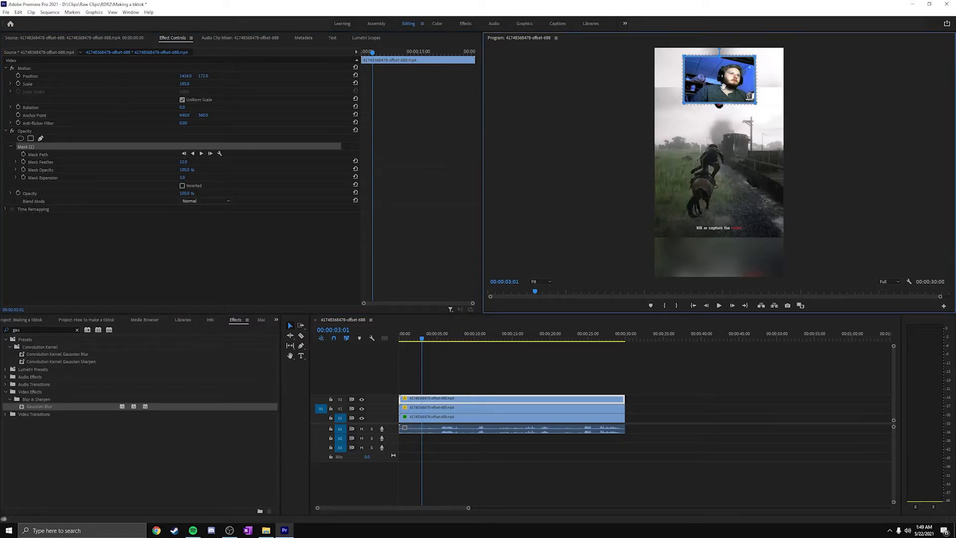
left_click(459, 409)
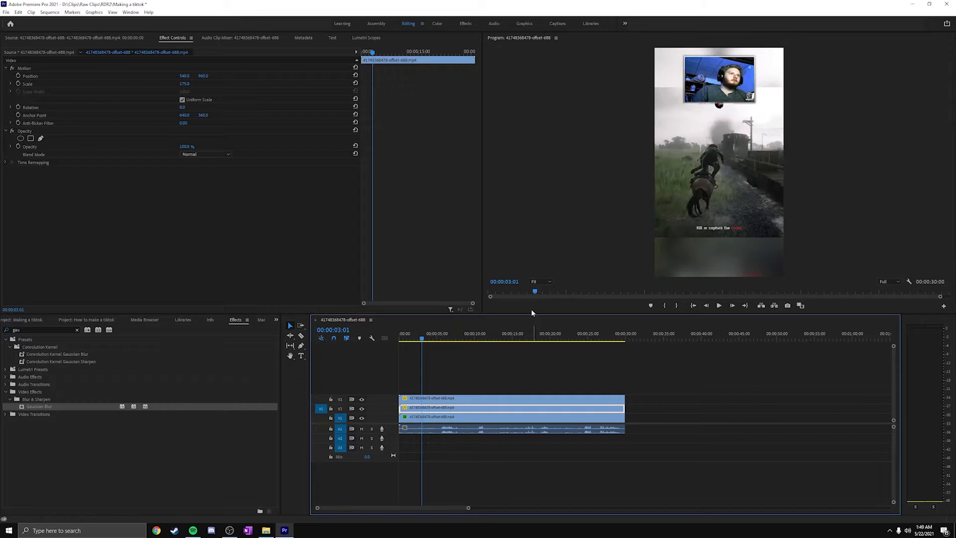
key("Home")
key("space")
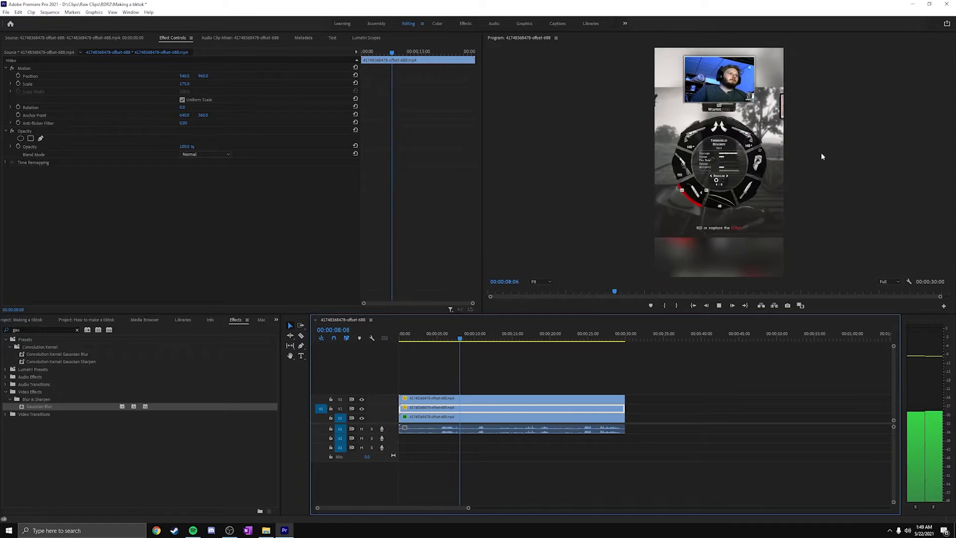
key("space")
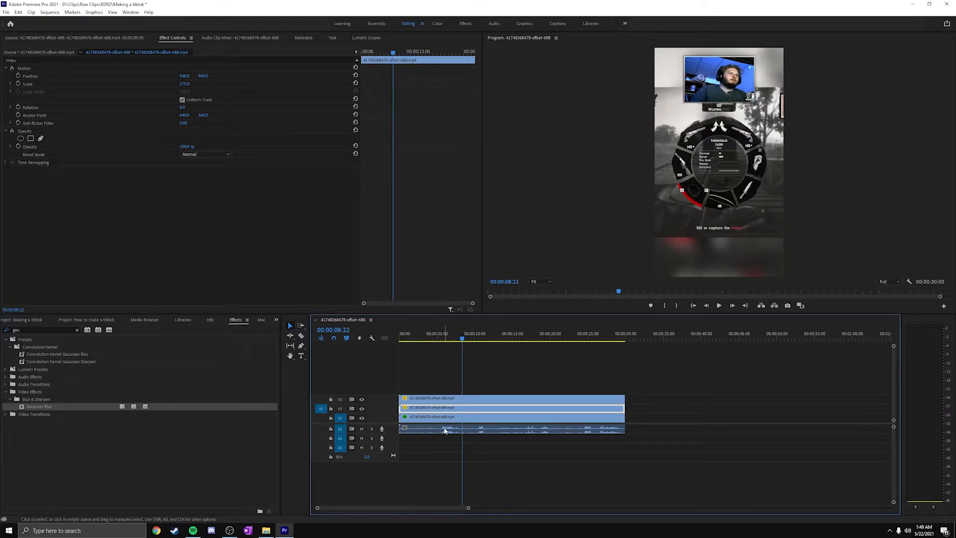
left_click(446, 430)
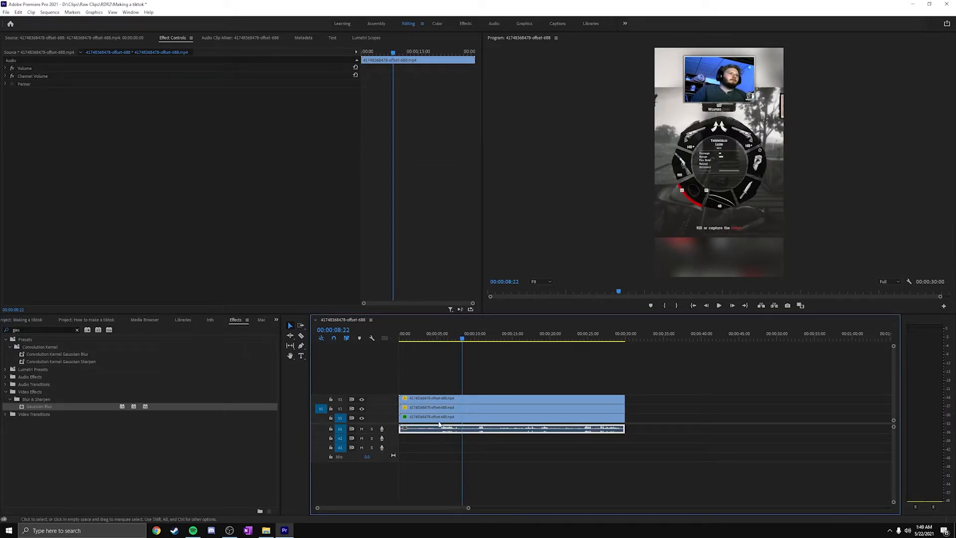
left_click(439, 419)
left_click(439, 410)
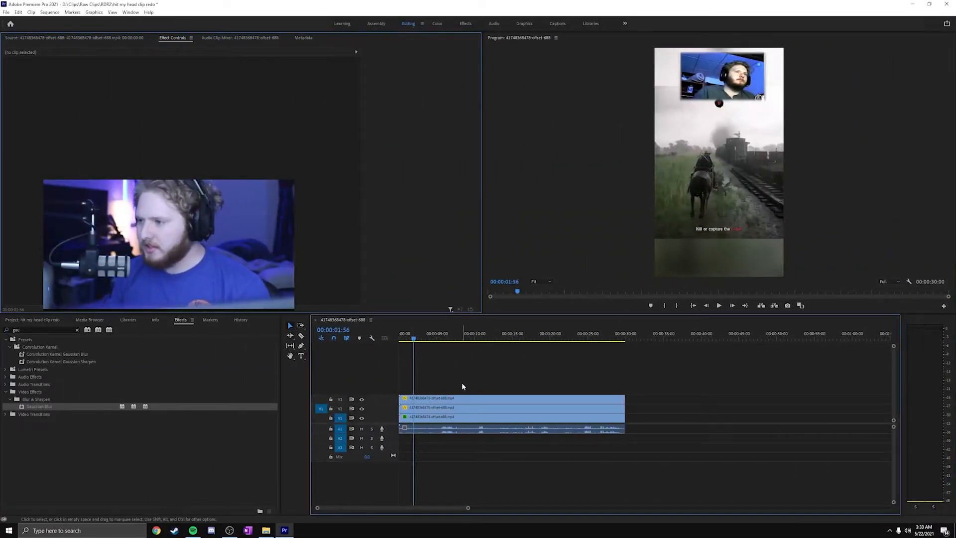
key("space")
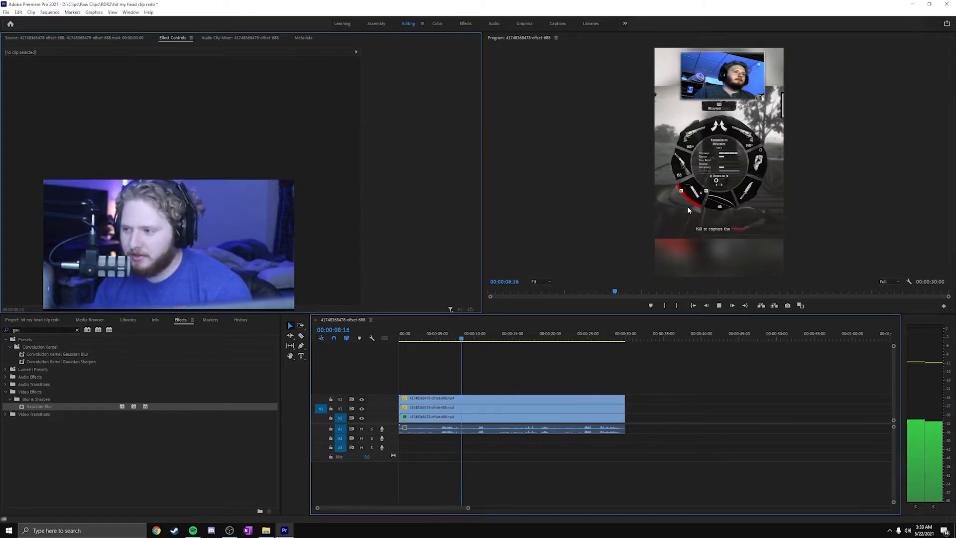
key("space")
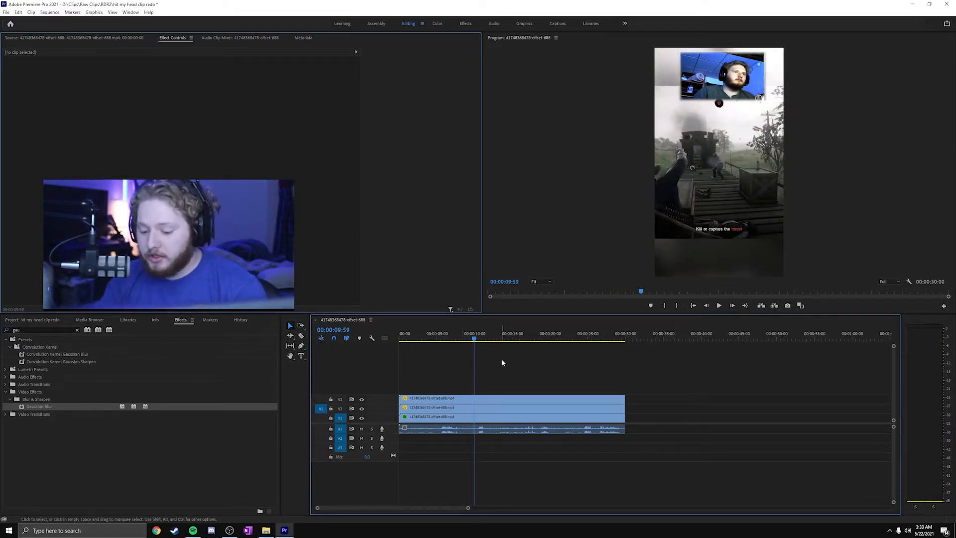
key("Home")
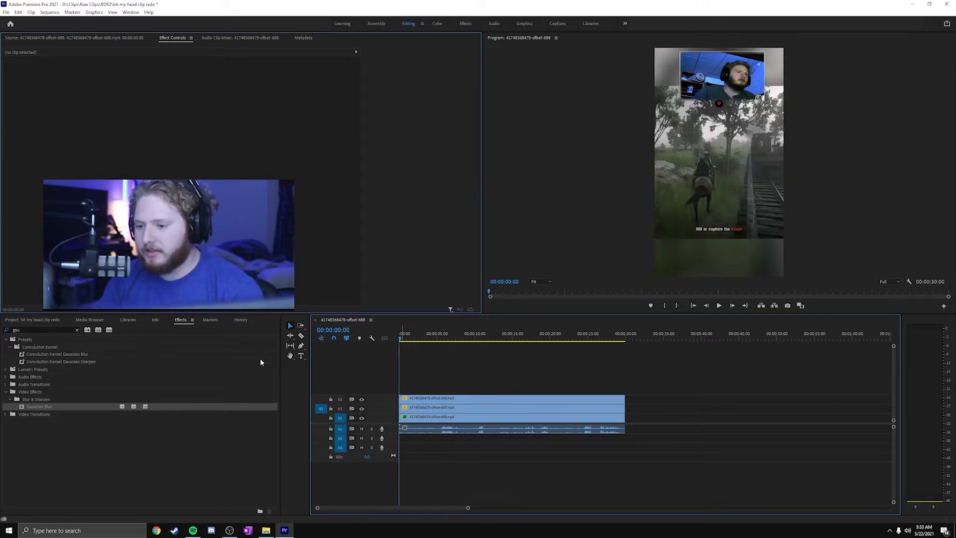
left_click_drag(404, 345, 439, 344)
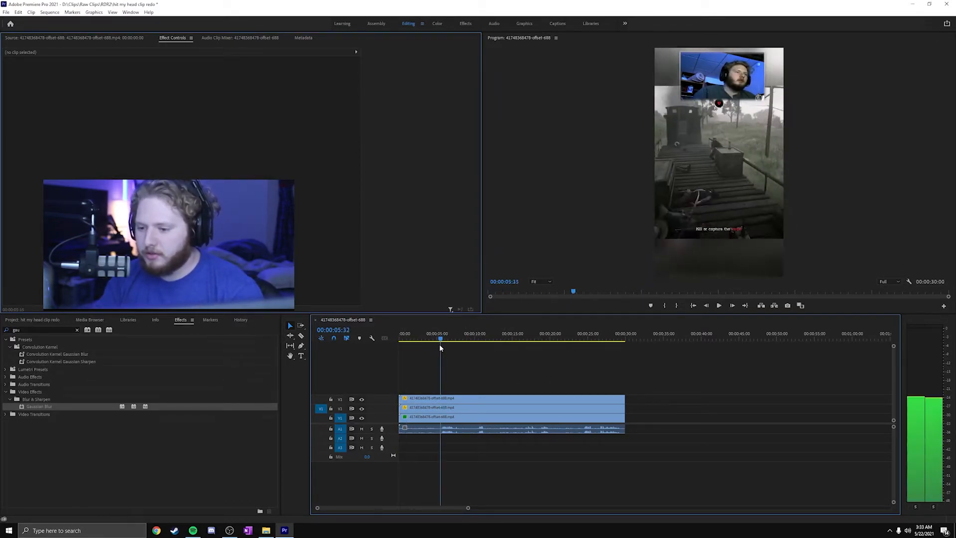
key("space")
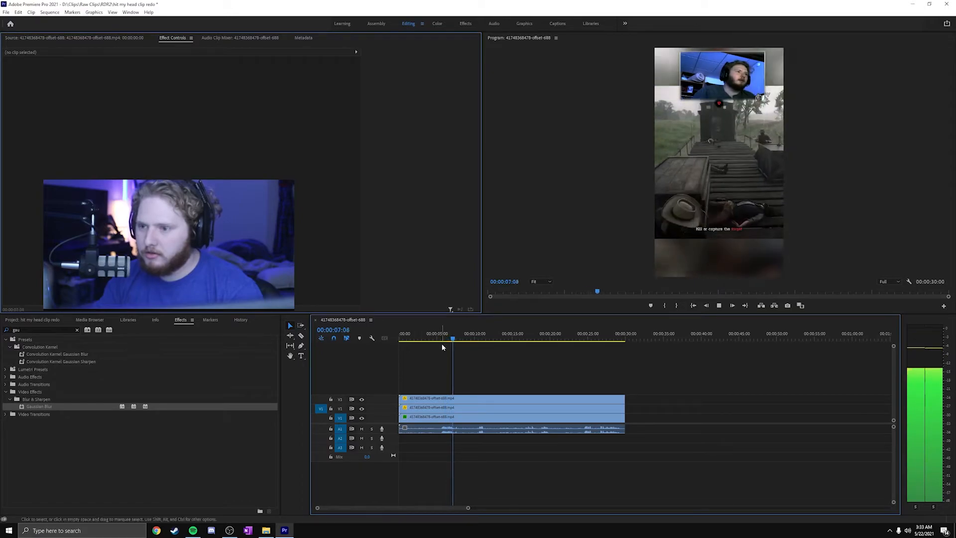
left_click(441, 342)
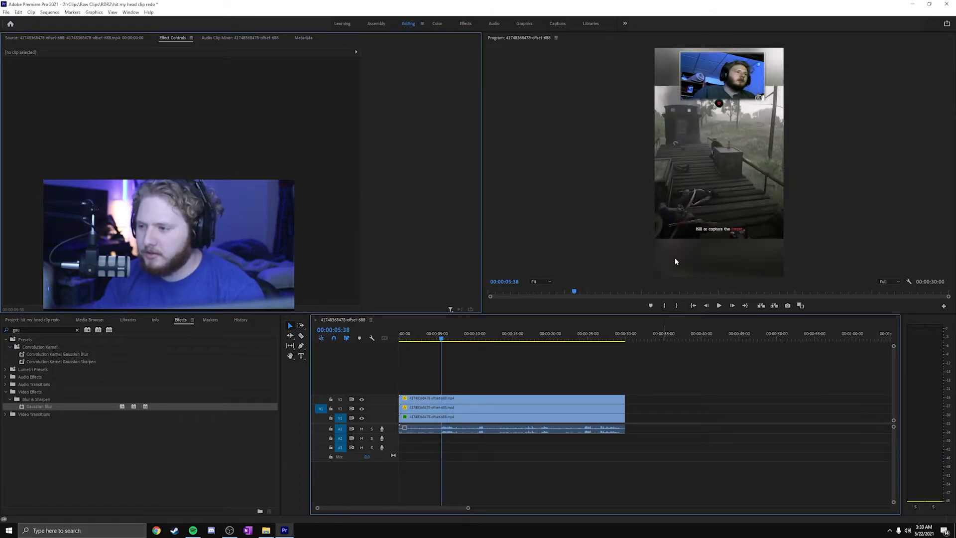
- Add a text box over the gameplay at 00:00:05:38 reading "Oh no I messed up the lasso"
left_click_drag(675, 100, 774, 134)
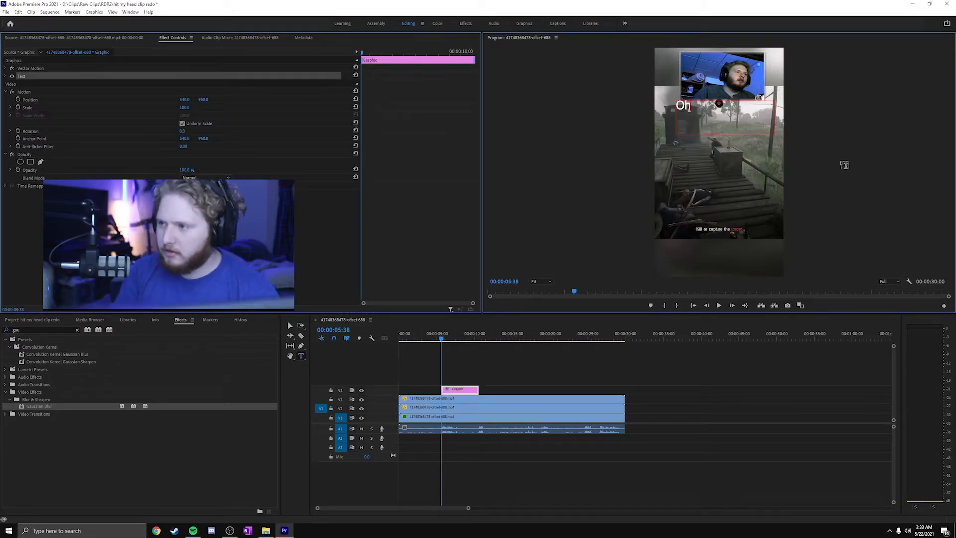
type("Oh no I messed up the lasso")
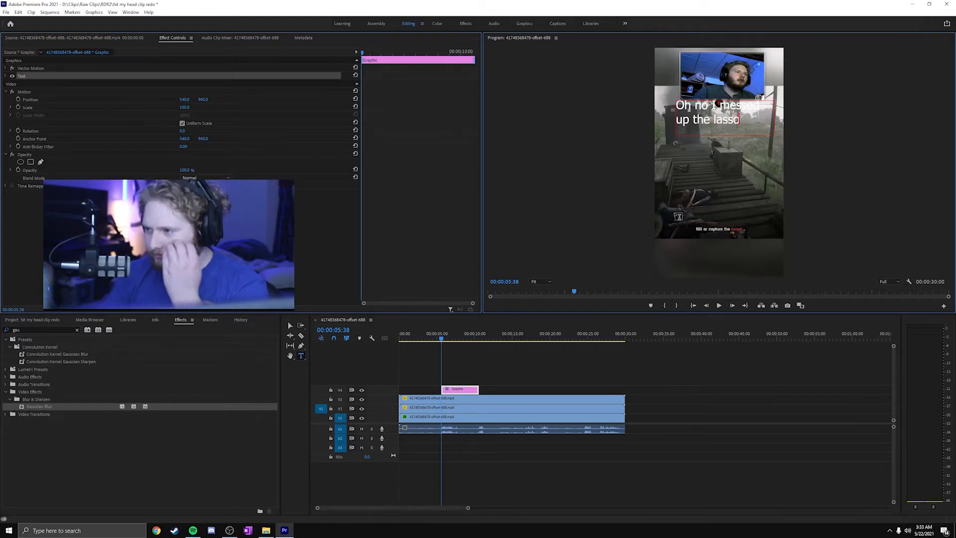
left_click(59, 89)
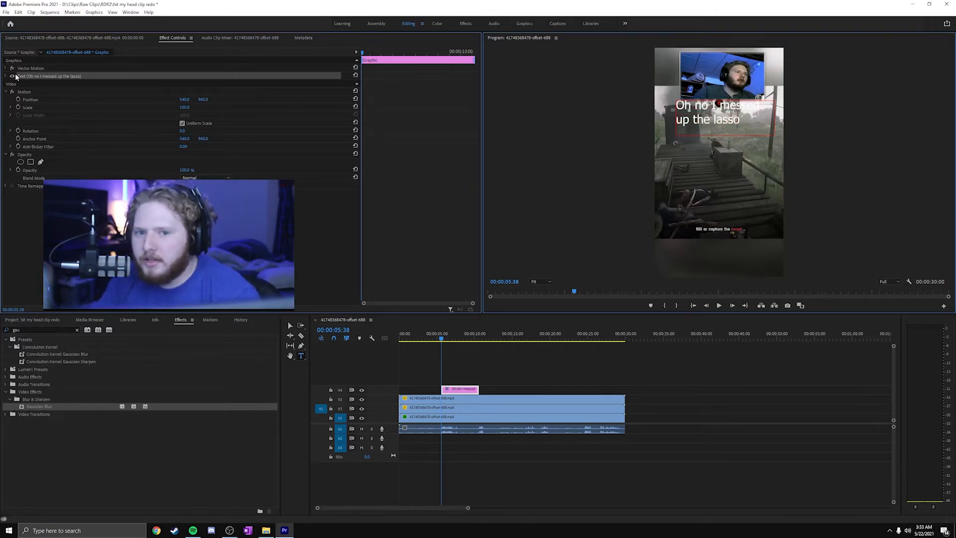
left_click(27, 76)
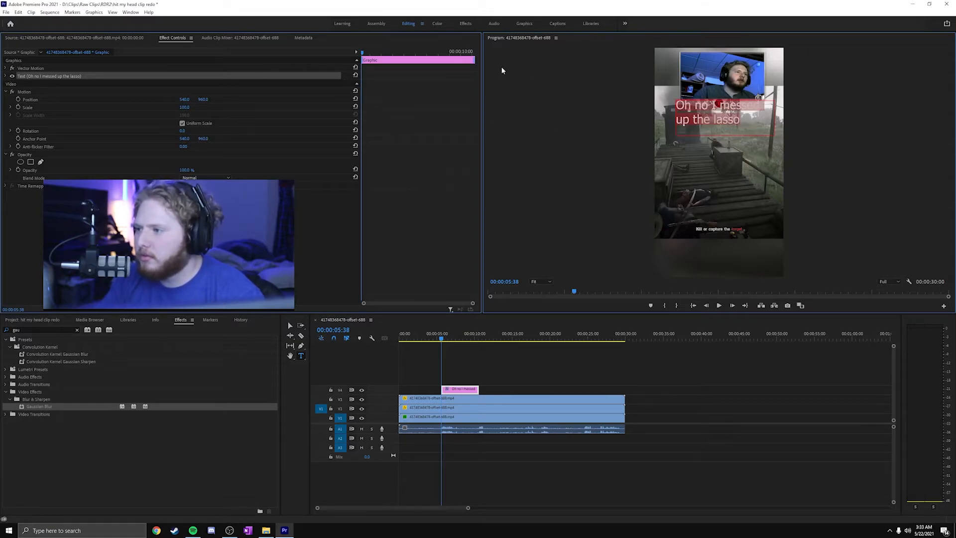
- Change the caption's font to Comic Sans MS in Effect Controls
left_click(11, 76)
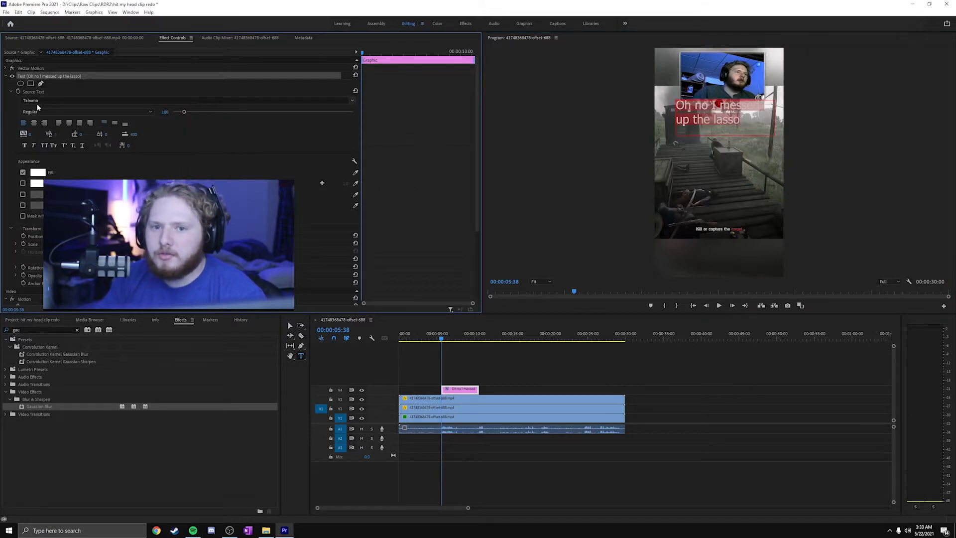
left_click(179, 99)
type("omic")
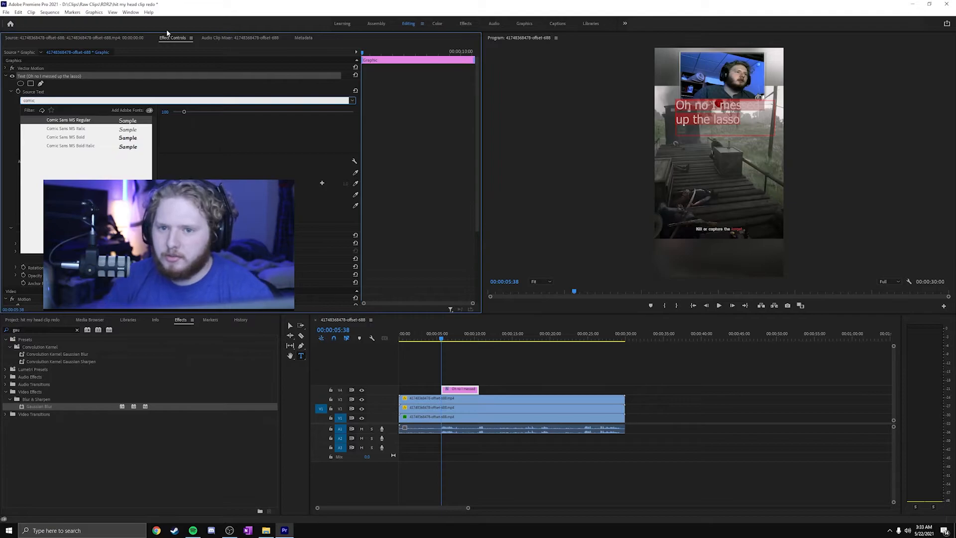
key("Return")
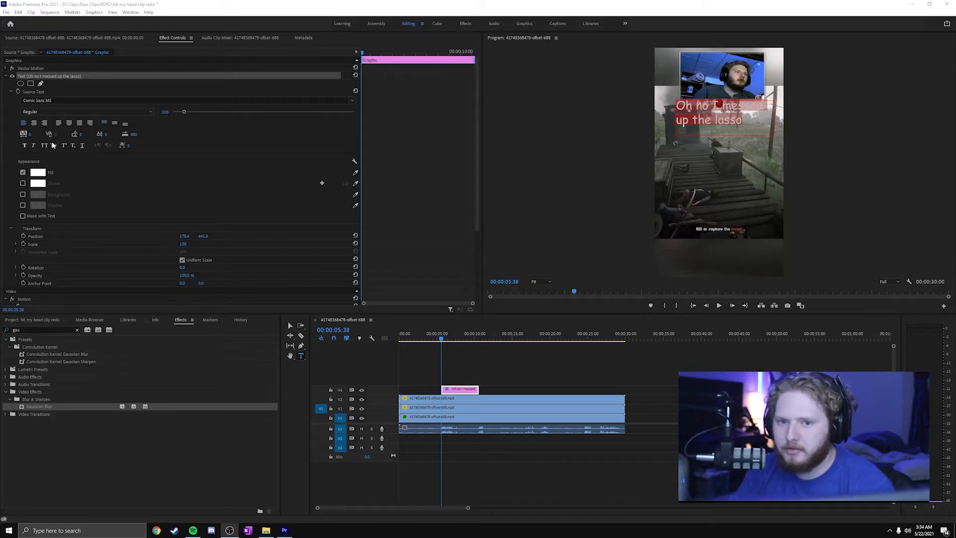
- Enable a black drop shadow on the caption, enlarged and raised to full opacity
left_click(21, 206)
left_click(38, 206)
left_click(441, 244)
left_click(554, 213)
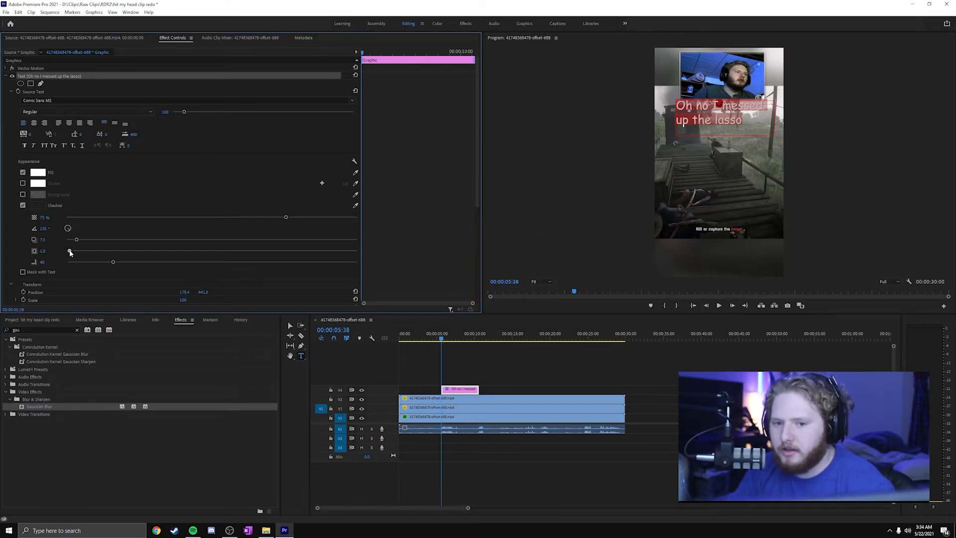
left_click_drag(70, 252, 113, 255)
left_click_drag(285, 218, 351, 219)
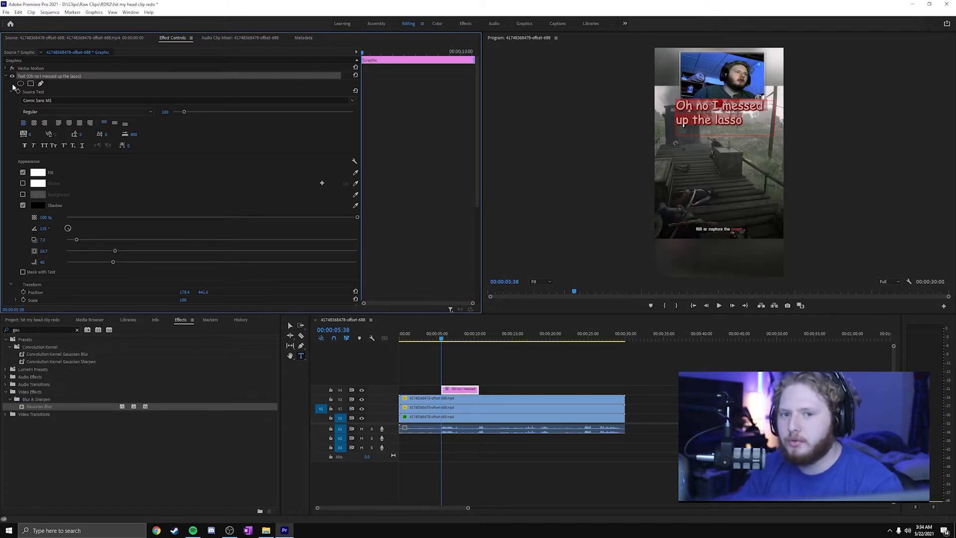
scroll(120, 116, "down", 5)
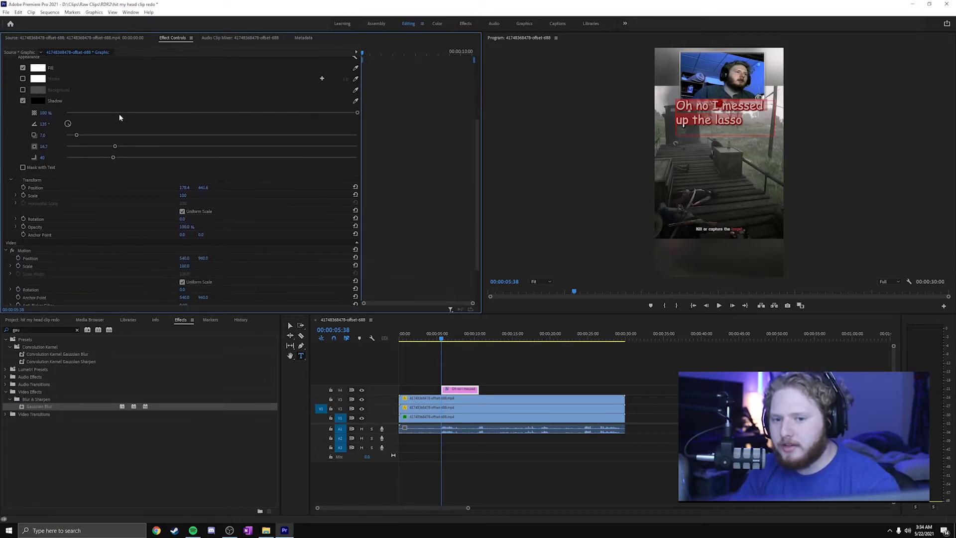
scroll(119, 113, "up", 3)
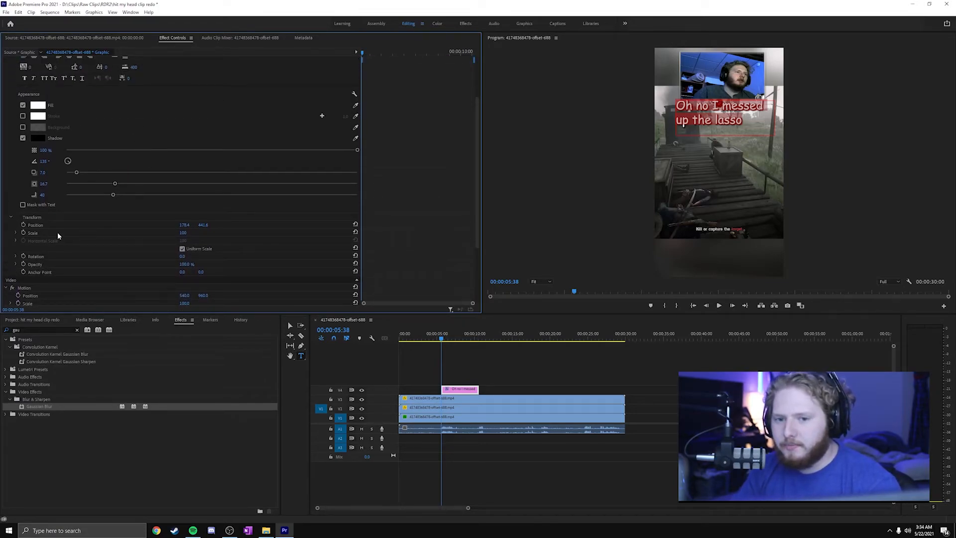
scroll(407, 142, "up", 5)
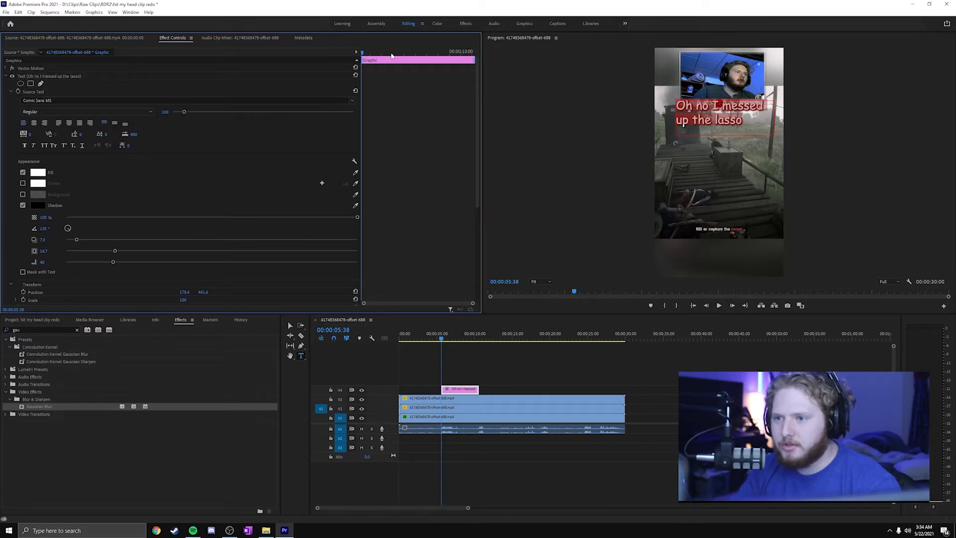
scroll(159, 212, "down", 5)
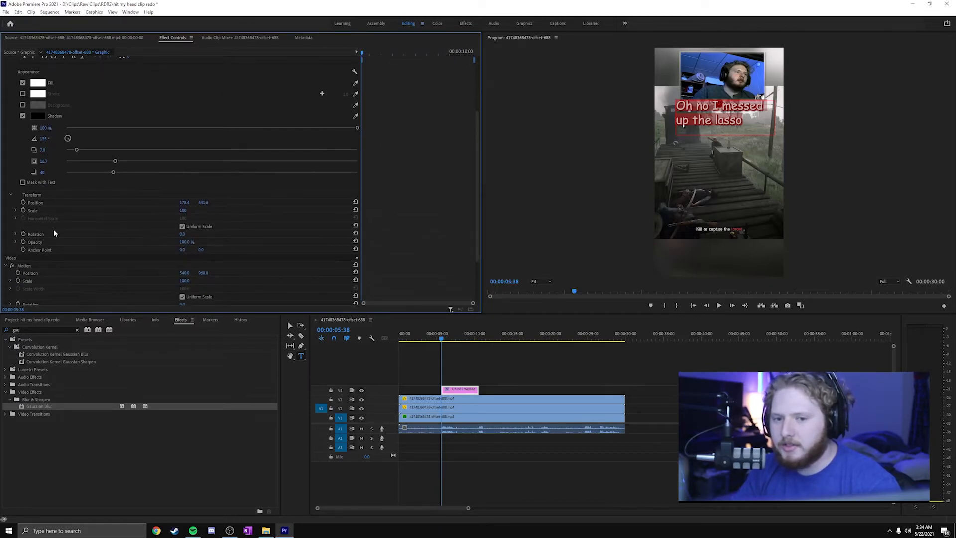
- Keyframe the caption's Scale from 100 to 115 a few frames later for a pop-in
left_click(23, 212)
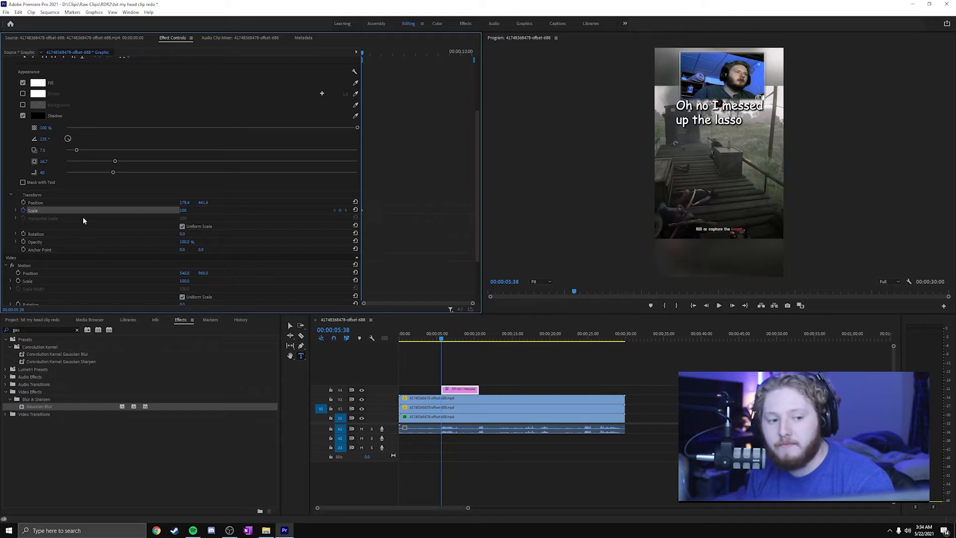
key("Right")
key("Right")
key("Right")
key("Right")
left_click(182, 209)
type("120")
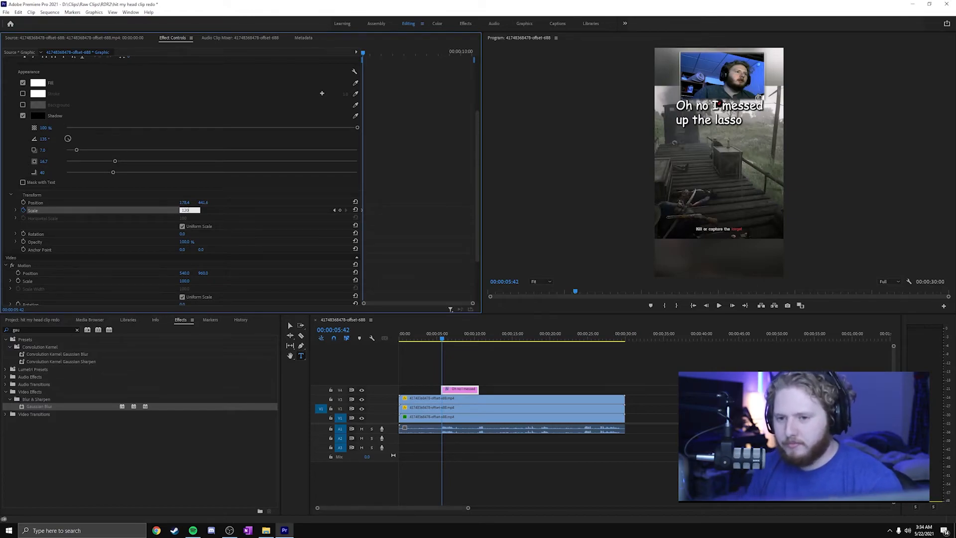
key("Return")
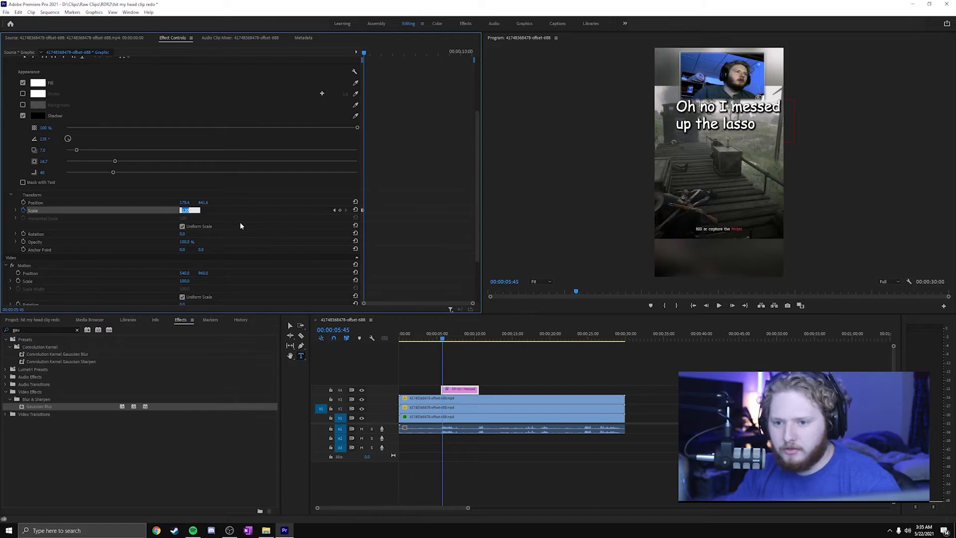
type("1")
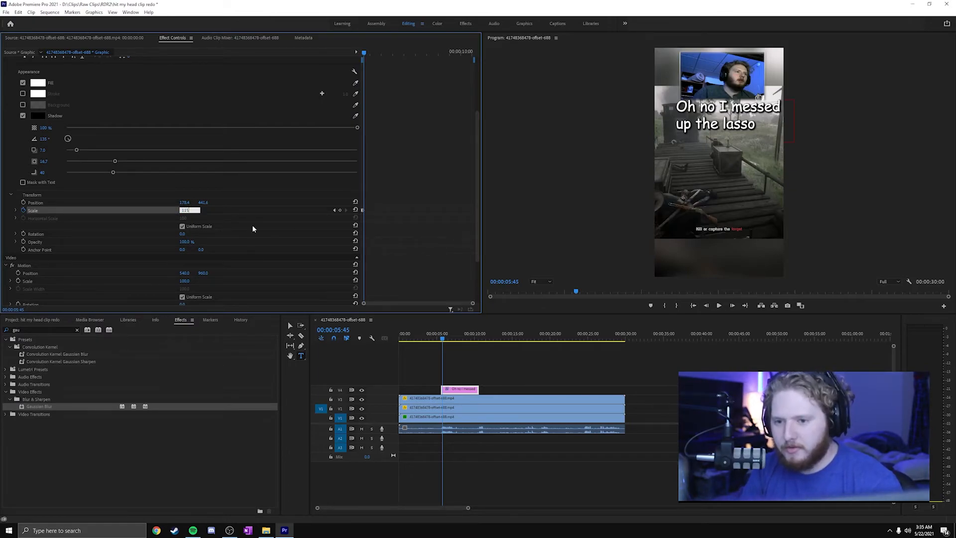
type("15")
key("Return")
- Move the caption up just under the webcam and play back to check the pop-in
left_click_drag(444, 343, 441, 344)
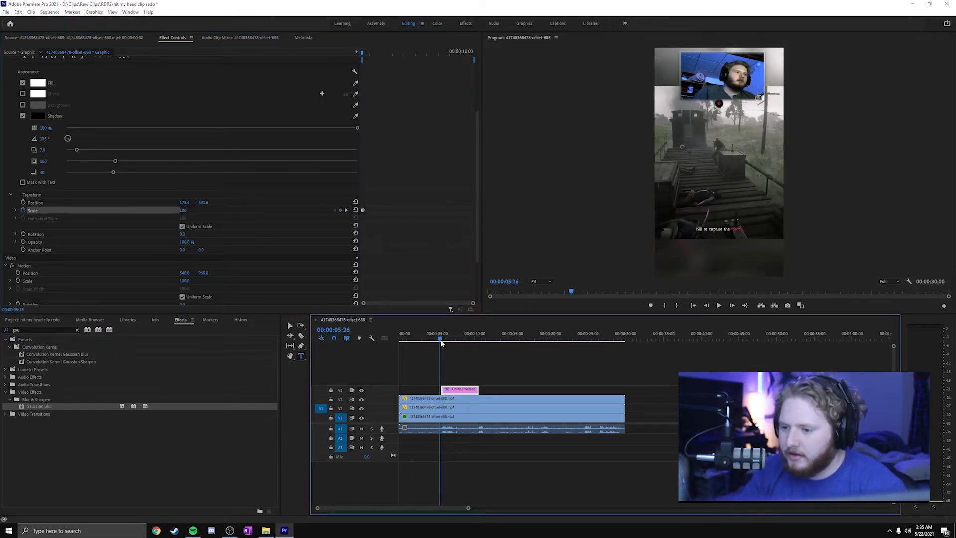
left_click(298, 326)
left_click(443, 341)
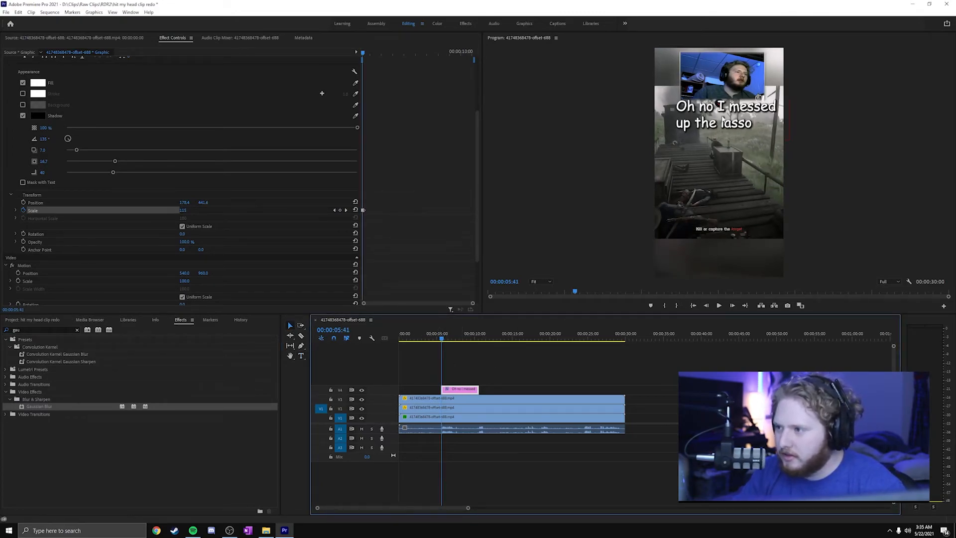
left_click_drag(725, 114, 726, 103)
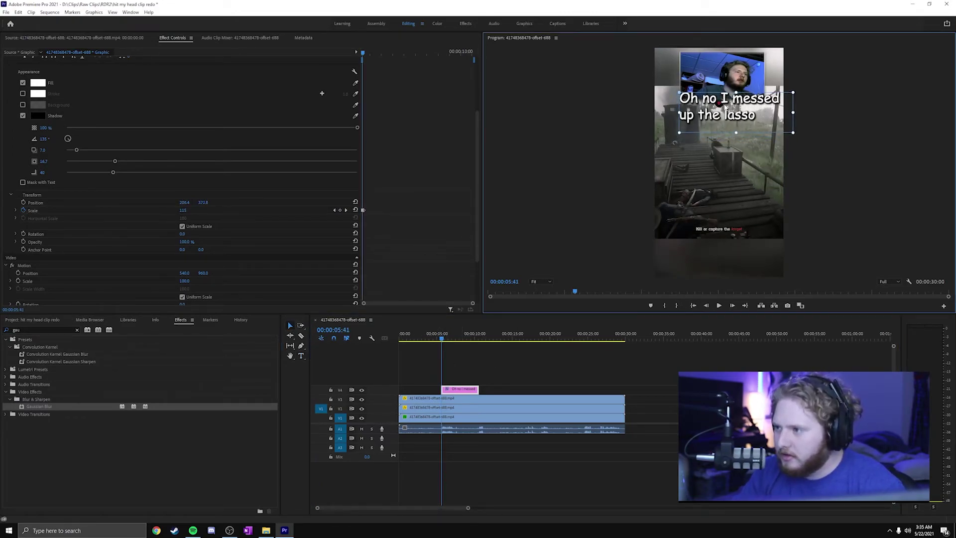
left_click(434, 341)
key("space")
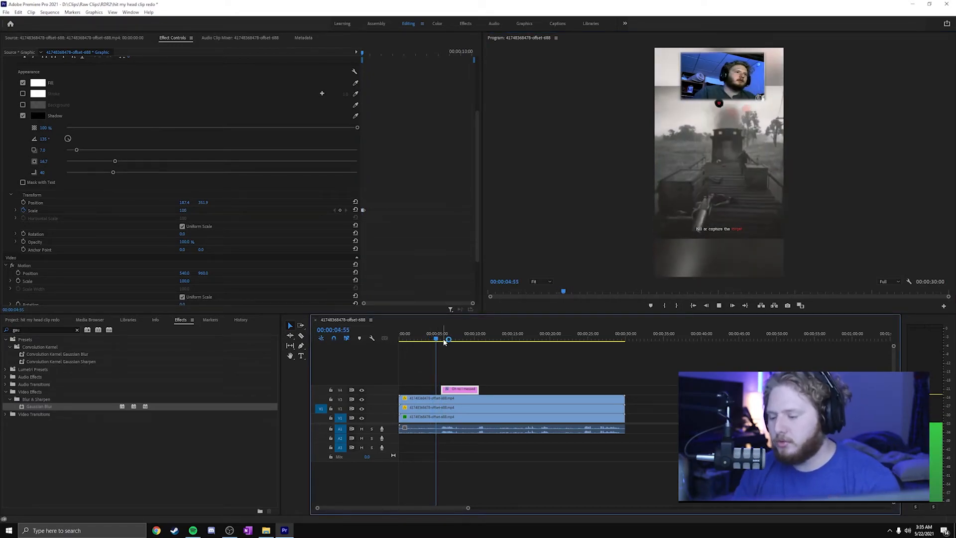
- Stop playback and switch to the finished Making a tiktok project with all its captions
key("space")
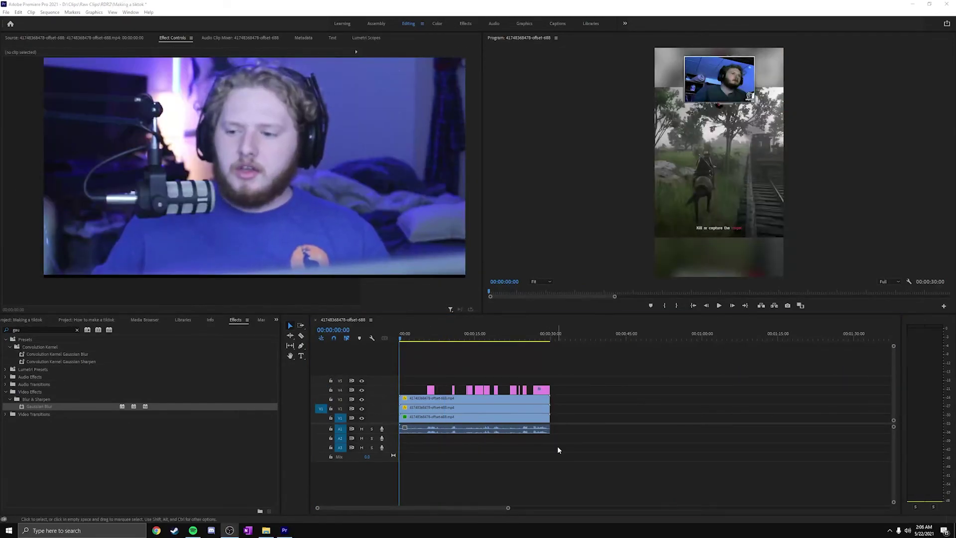
left_click(557, 446)
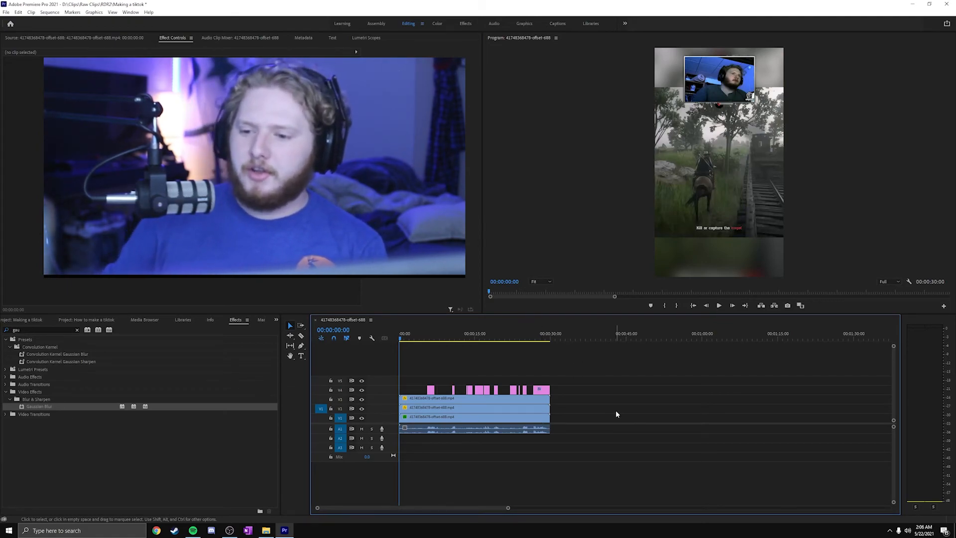
key("space")
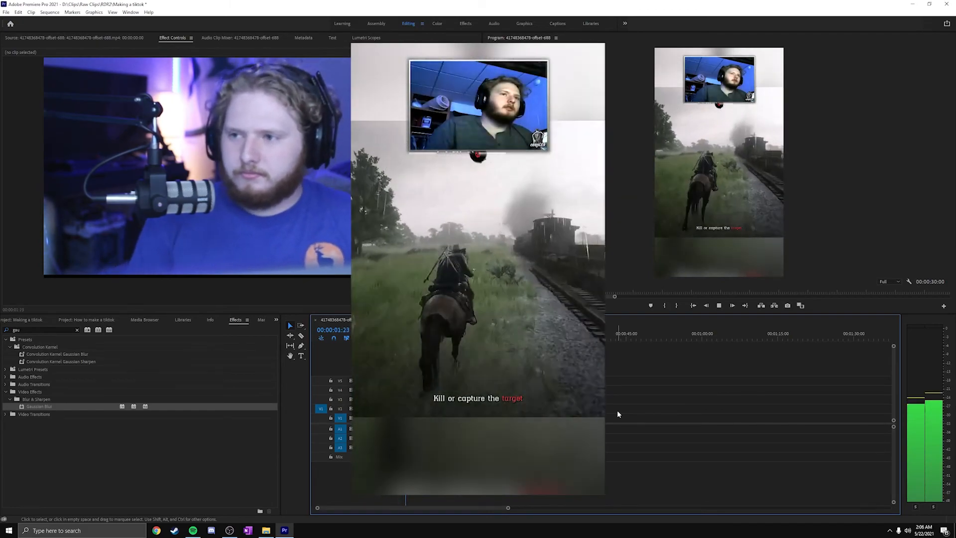